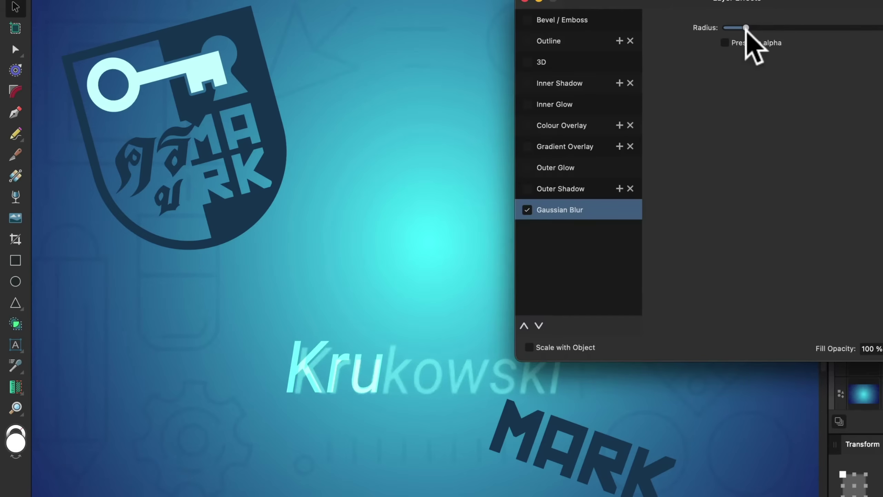
left_click_drag(746, 28, 771, 27)
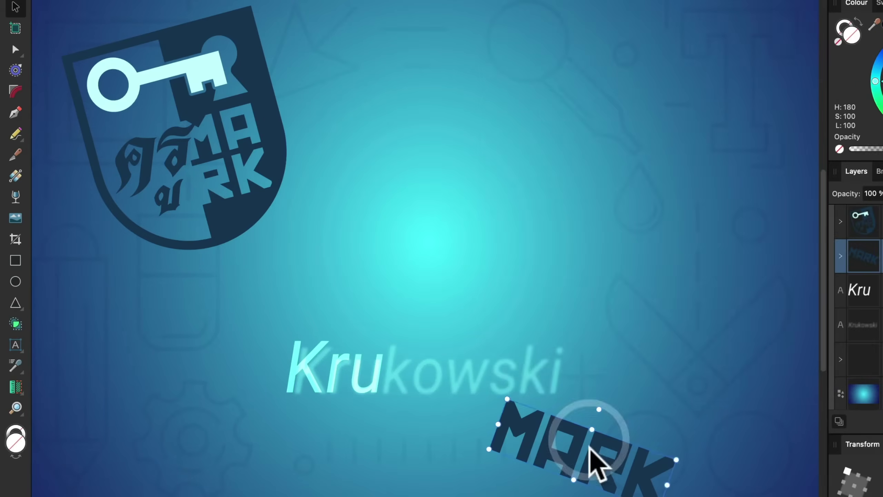
left_click_drag(595, 462, 523, 420)
left_click_drag(200, 86, 558, 151)
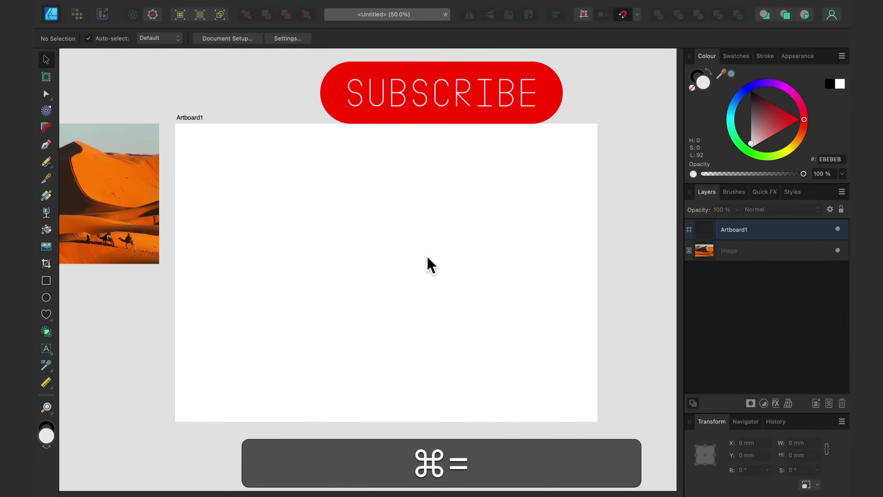
Step: Draw a closed dune shape with the Pen tool along the artboard's bottom edge, 297 mm wide and about 34 mm high, with a gently wavy top
left_click_drag(398, 275, 450, 262)
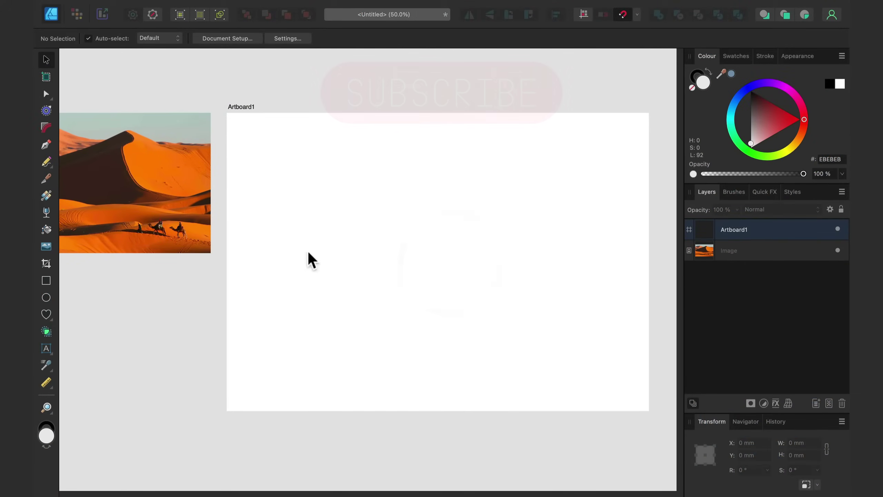
left_click(46, 144)
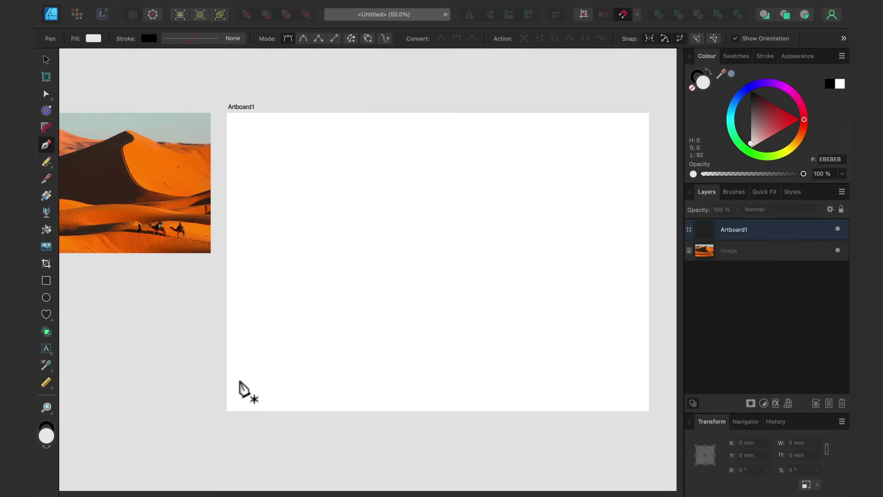
left_click(227, 387)
left_click_drag(378, 363, 429, 364)
left_click_drag(520, 380, 557, 377)
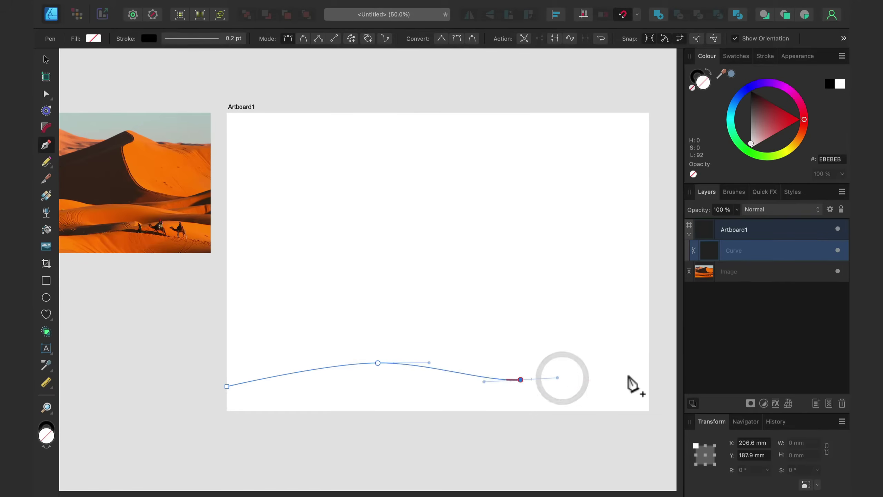
left_click(649, 363)
left_click(649, 411)
left_click(226, 411)
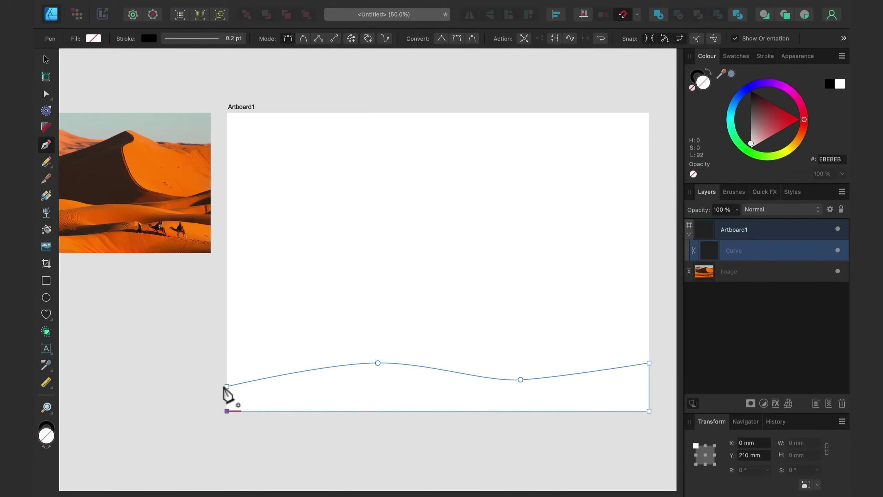
left_click(227, 386)
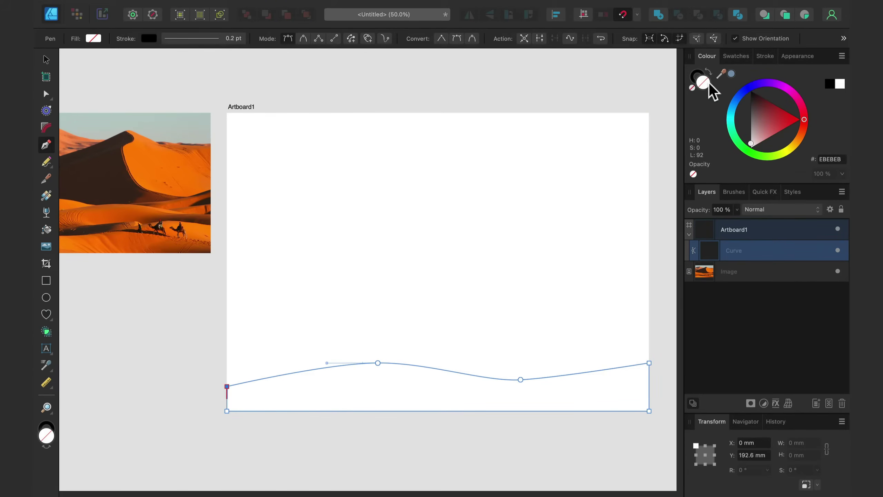
Step: Fill the dune with an orange sampled from the desert photo, adjusted to C85515, and remove its stroke
left_click_drag(722, 74, 164, 239)
left_click(732, 74)
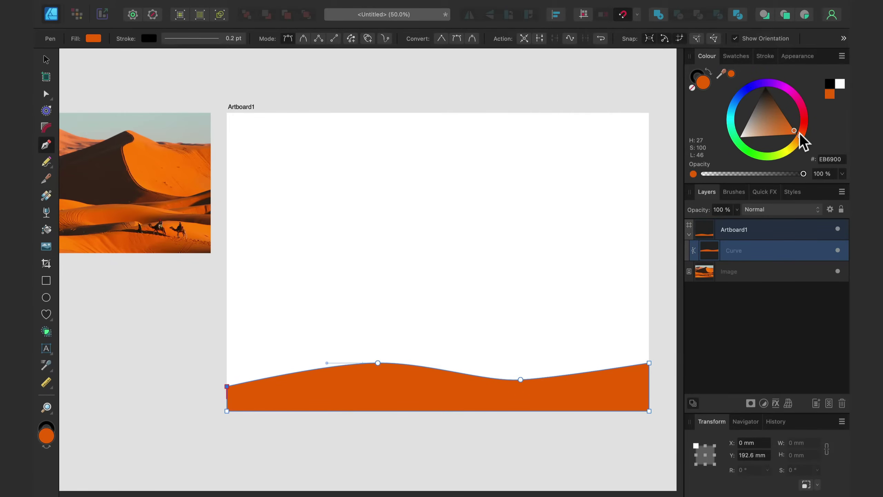
left_click_drag(801, 135, 787, 123)
left_click(699, 78)
left_click(693, 87)
left_click(700, 81)
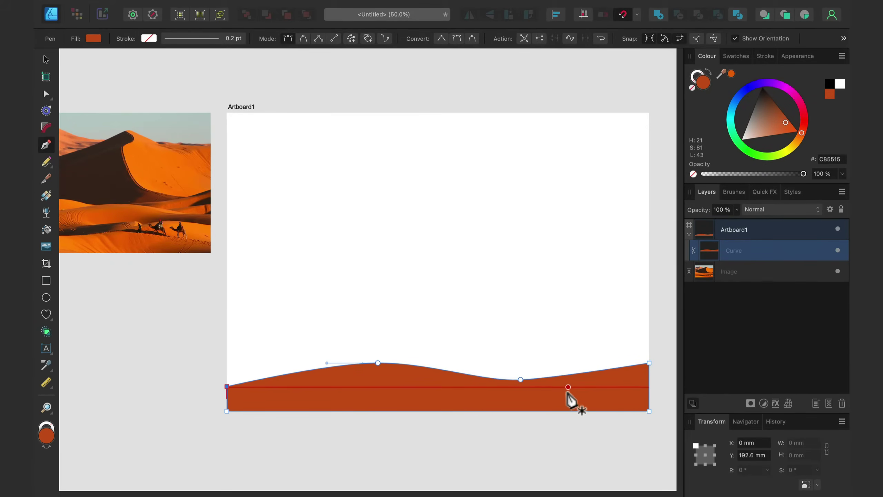
left_click(46, 59)
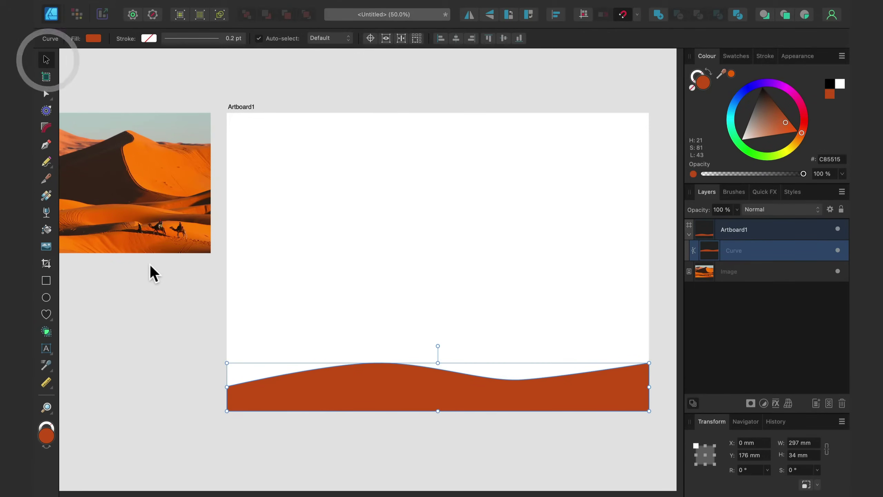
left_click(150, 270)
Step: Draw a second closed dune shape with the Pen tool, rising in several soft humps above the first dune and ending at the artboard's bottom
left_click(46, 144)
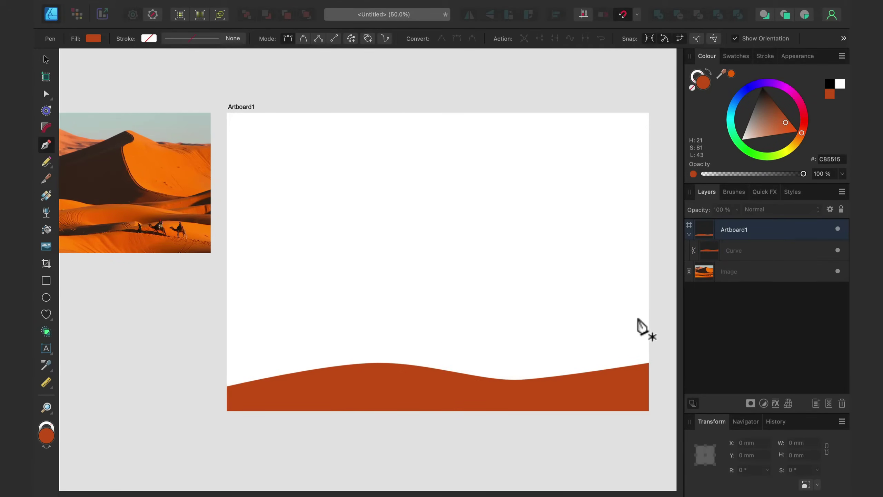
left_click(649, 387)
left_click_drag(607, 363, 314, 358)
left_click_drag(227, 355, 196, 352)
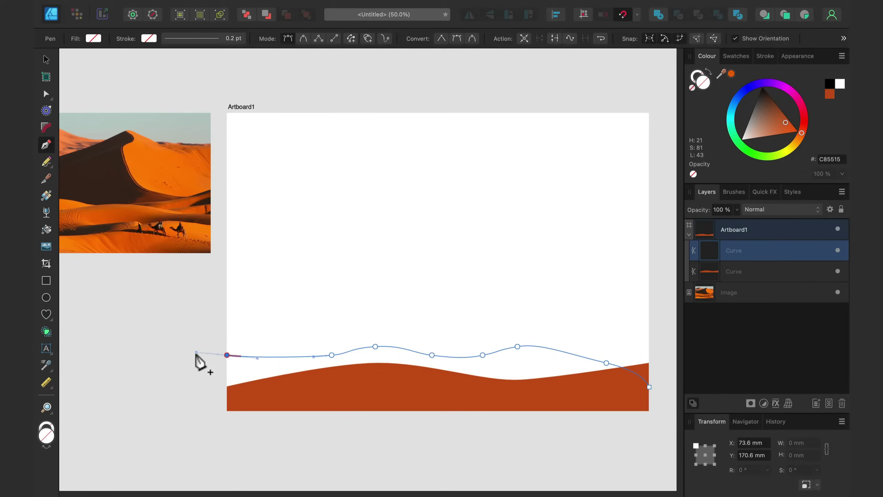
left_click_drag(227, 411, 232, 424)
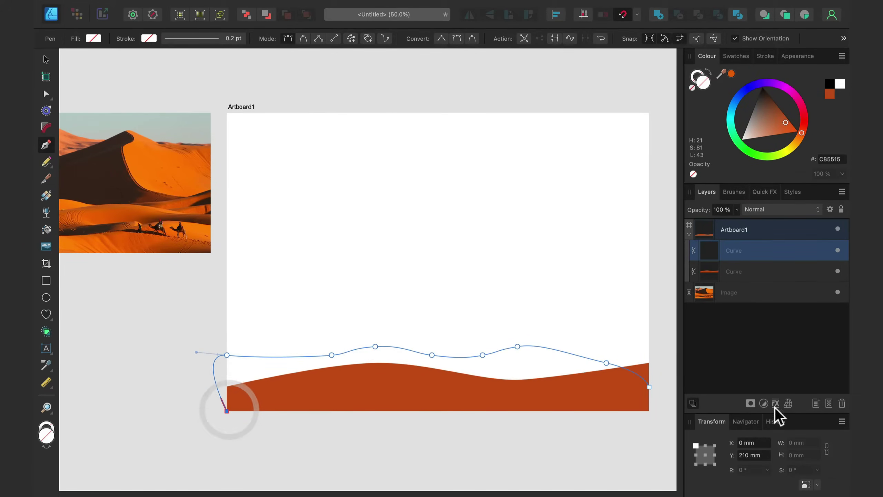
left_click(649, 411)
left_click(649, 386)
Step: Fill the second dune with the first dune's colour darkened to AA4F1C, and place it behind the first dune
left_click_drag(722, 76, 468, 397)
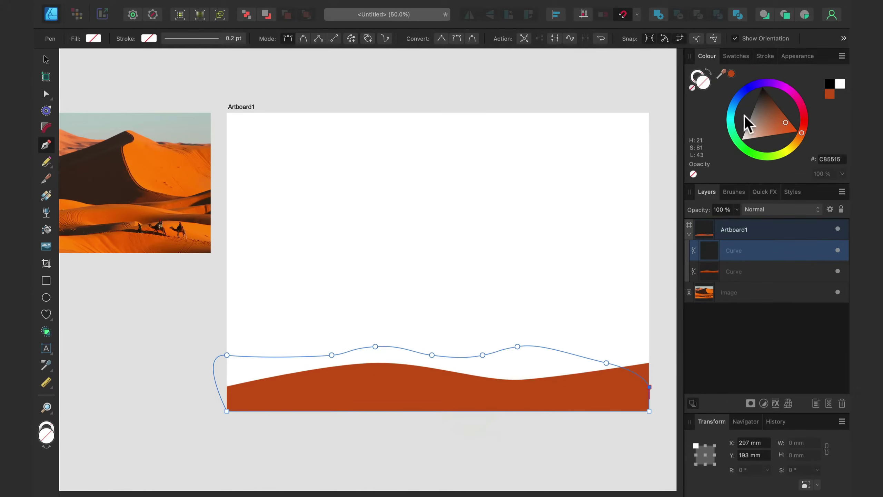
left_click(732, 74)
left_click_drag(784, 117, 780, 116)
left_click_drag(770, 257, 771, 280)
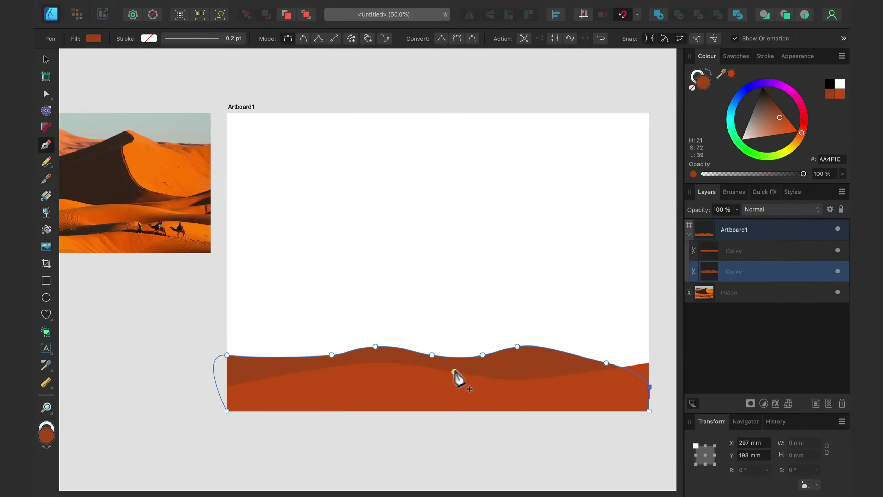
key("v")
left_click(158, 270)
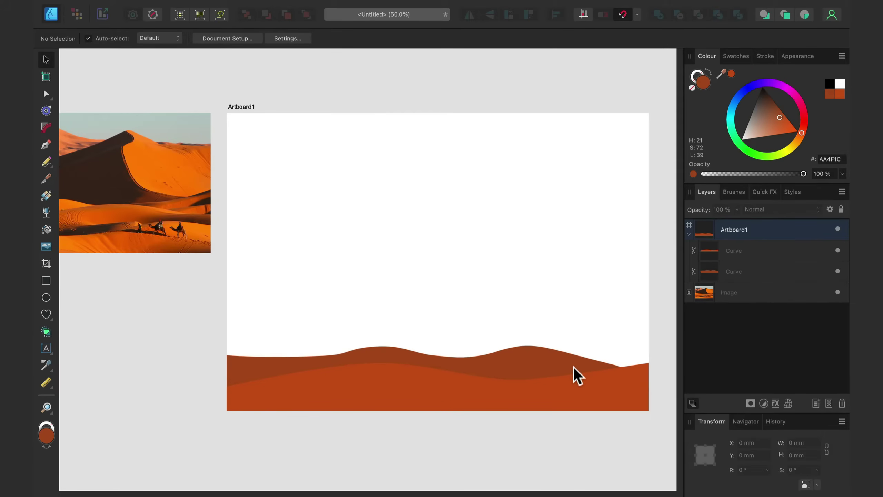
Step: Draw a sky rectangle from the artboard's top-left corner, 297 mm wide and about 202 mm high
scroll(549, 344, "down", 5)
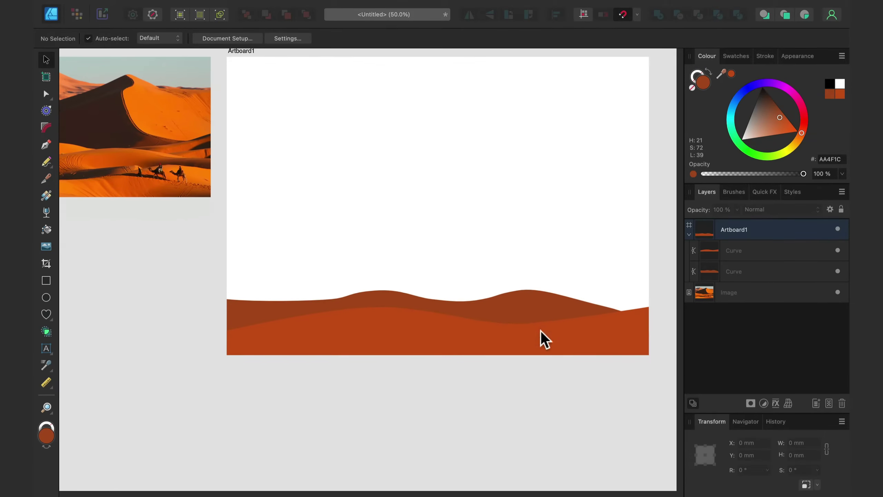
scroll(395, 325, "up", 6)
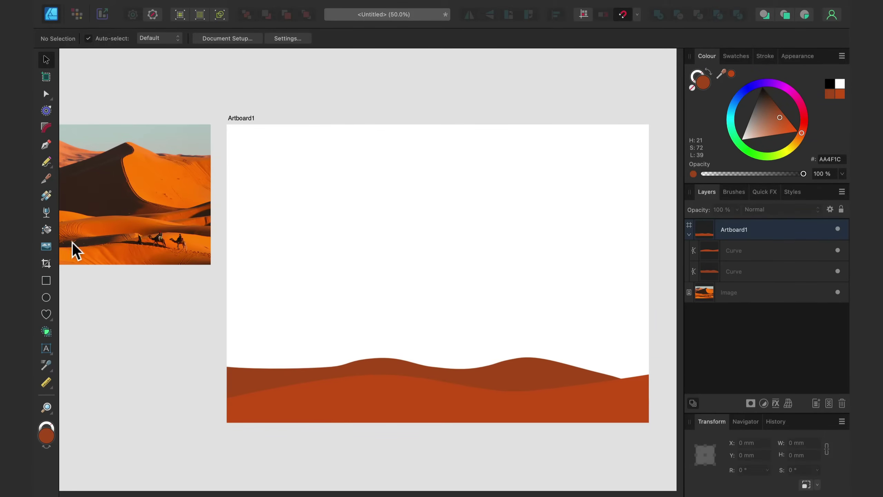
left_click(46, 280)
left_click_drag(227, 124, 649, 411)
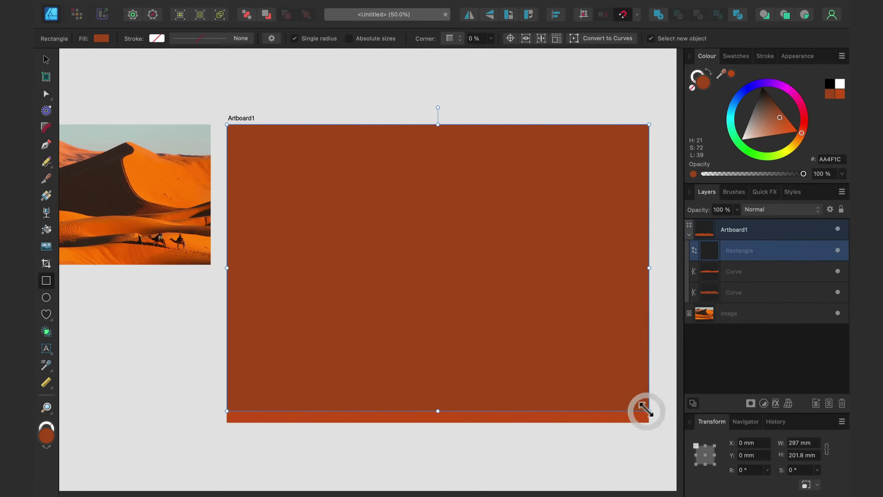
Step: Fill the rectangle with the sky colour sampled from the photo, then shift it to the more saturated mint A5F1E0
left_click_drag(724, 74, 520, 71)
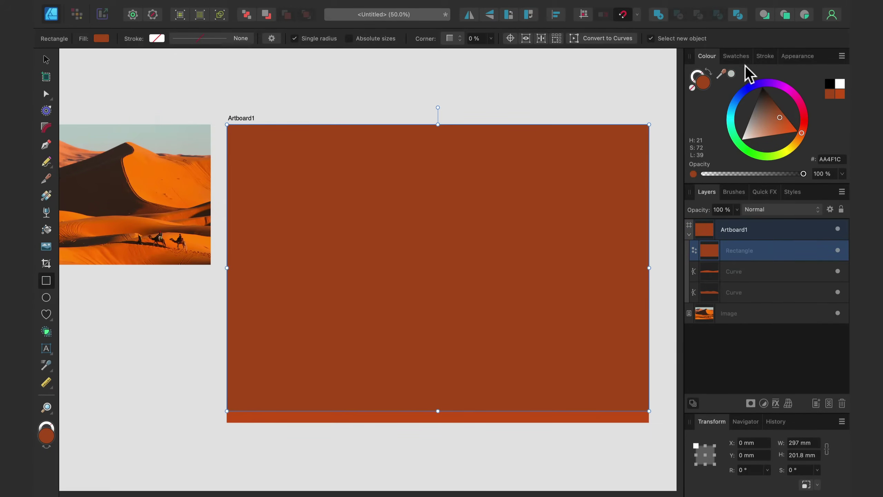
left_click(732, 74)
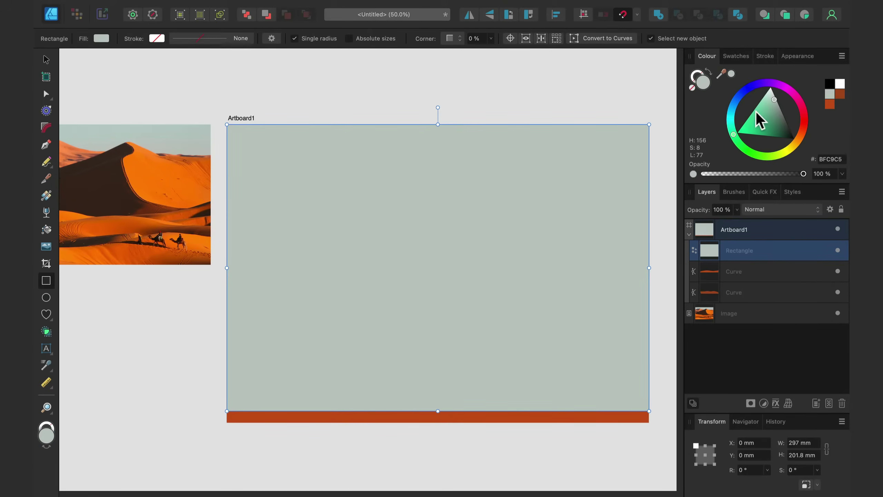
left_click_drag(735, 137, 734, 134)
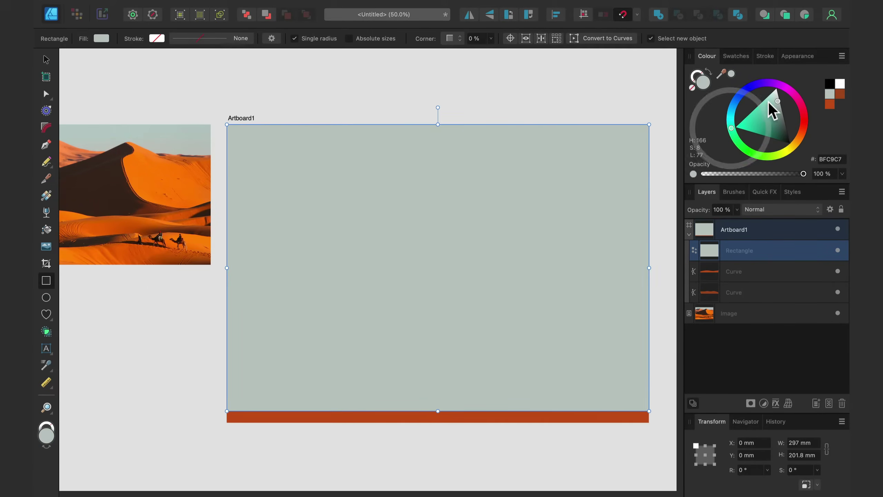
left_click(770, 99)
left_click_drag(770, 101, 765, 103)
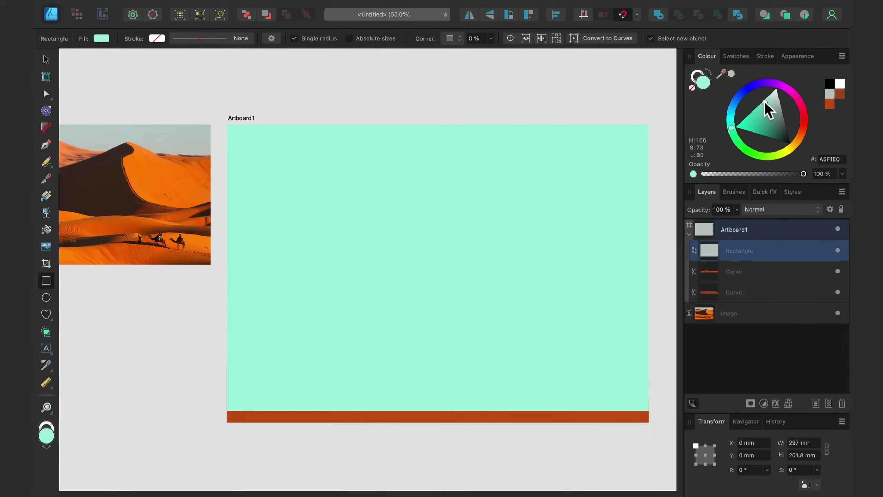
Step: Apply a vertical linear gradient fill to the sky rectangle, running from its top edge to near its bottom
left_click(41, 197)
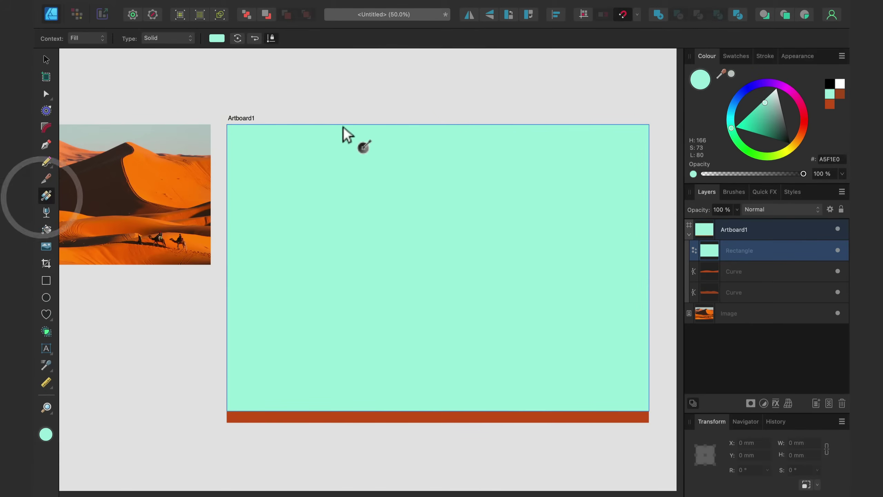
left_click_drag(413, 124, 413, 332)
left_click_drag(425, 383, 424, 383)
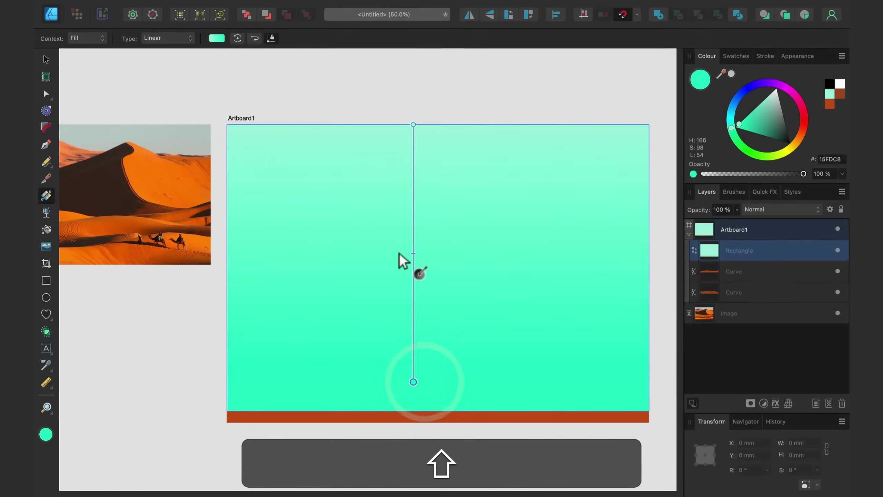
Step: Set the colour of the sky gradient's end stop to the cyan 1FE8E9
left_click(220, 38)
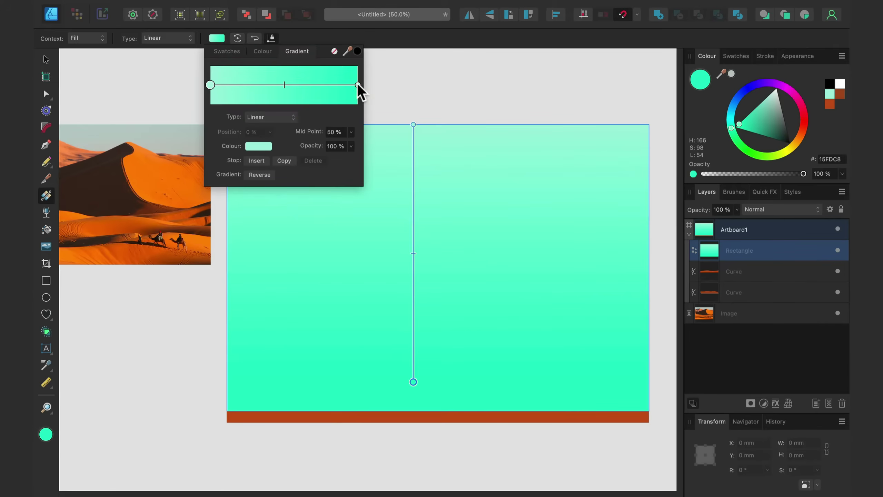
left_click(358, 85)
left_click(261, 146)
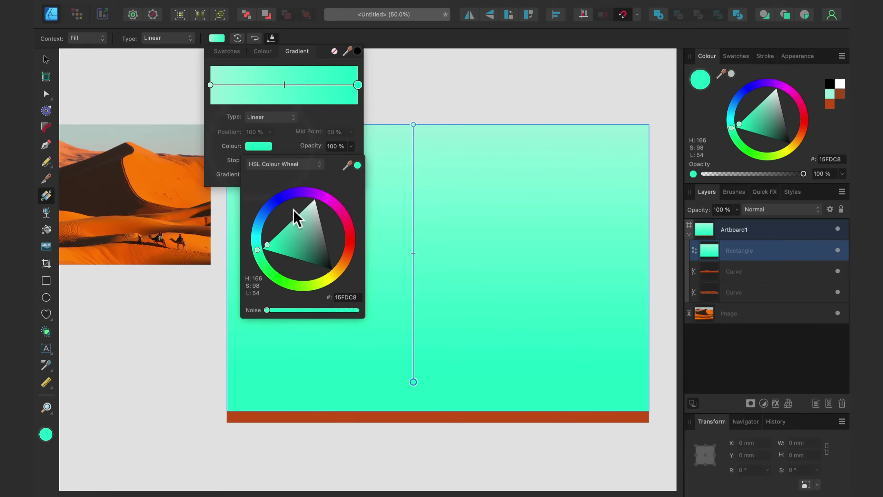
left_click(255, 239)
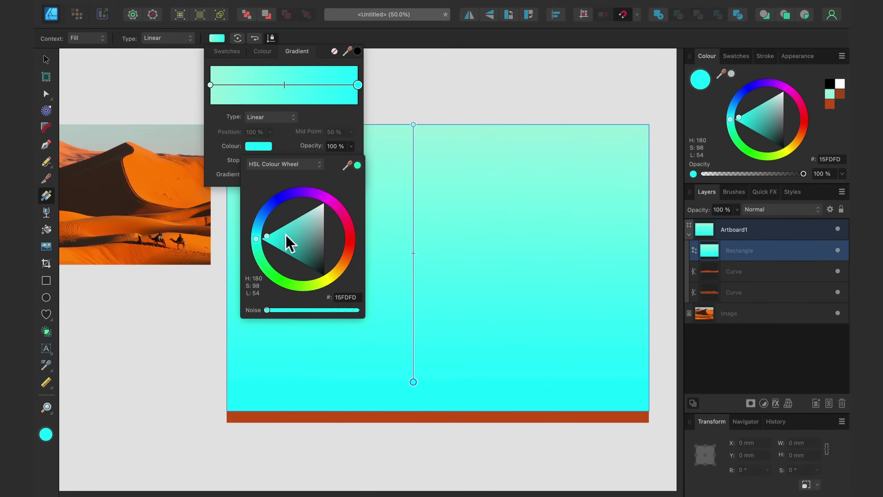
left_click(274, 238)
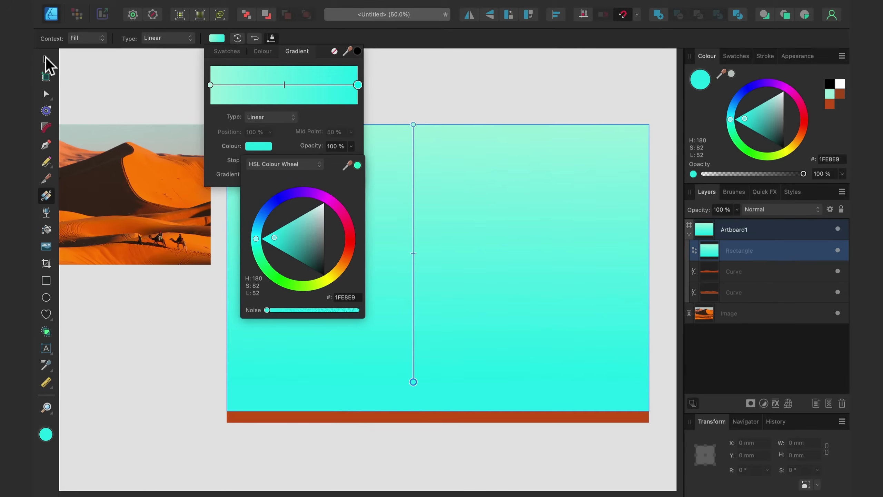
Step: Lighten the sky gradient's start stop to the pale mint B8FFEF
left_click(211, 84)
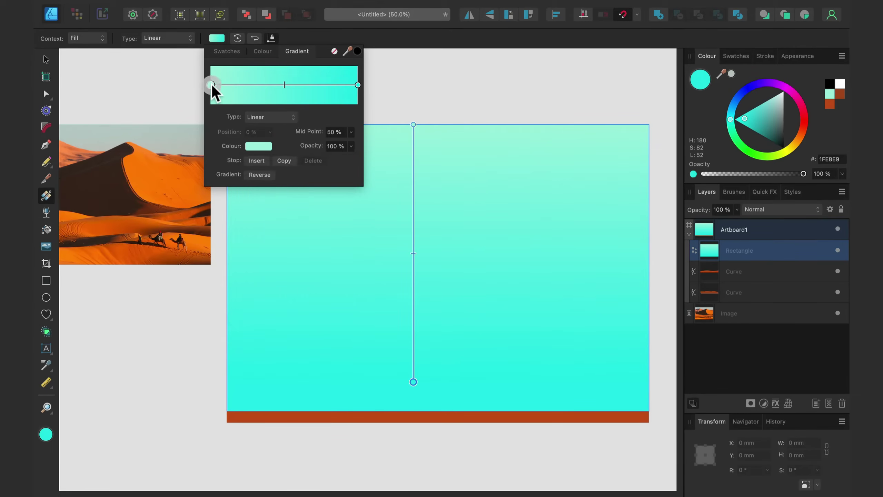
left_click(266, 146)
left_click(304, 212)
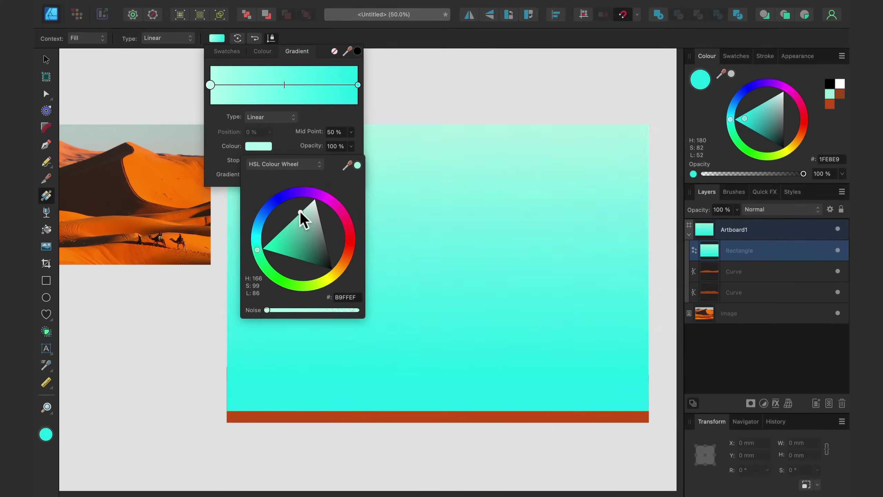
left_click(300, 210)
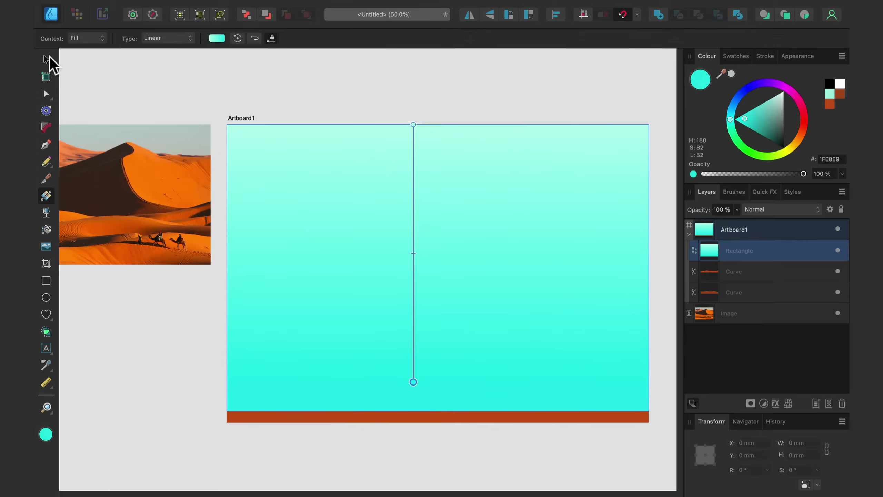
Step: Send the sky rectangle behind both dunes and clear the selection
left_click(46, 59)
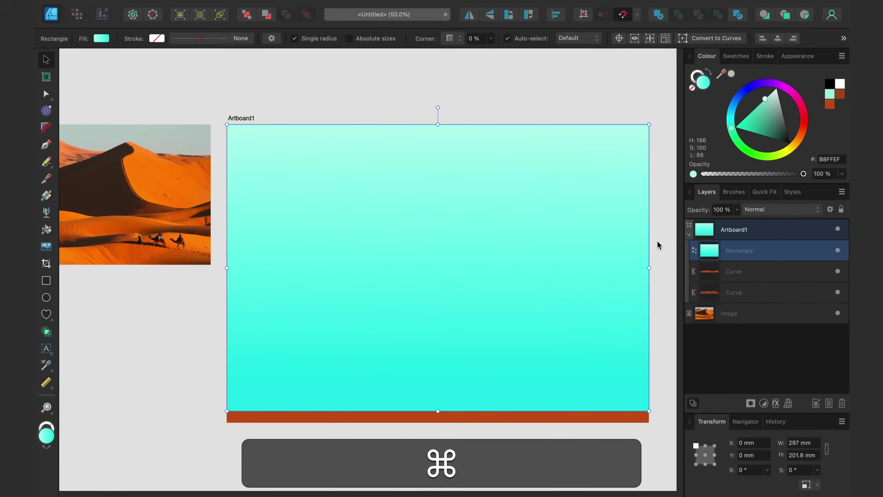
key("shift+super+bracketleft")
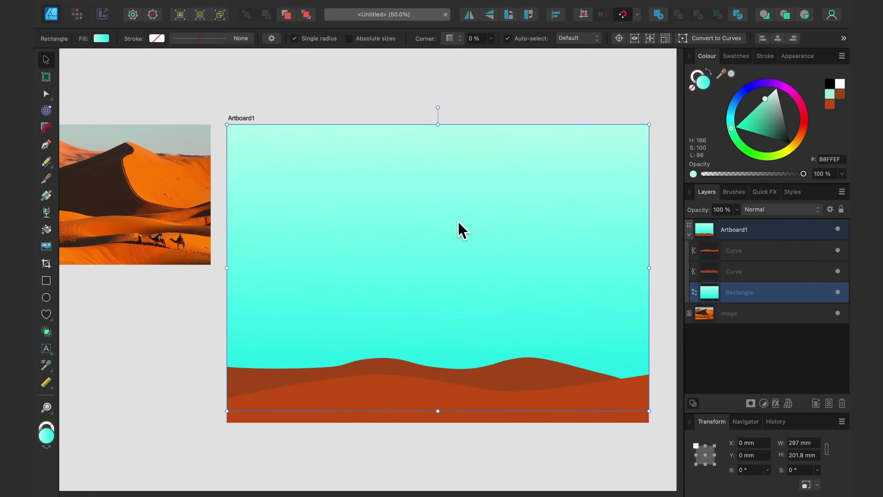
left_click(203, 376)
scroll(304, 384, "down", 1)
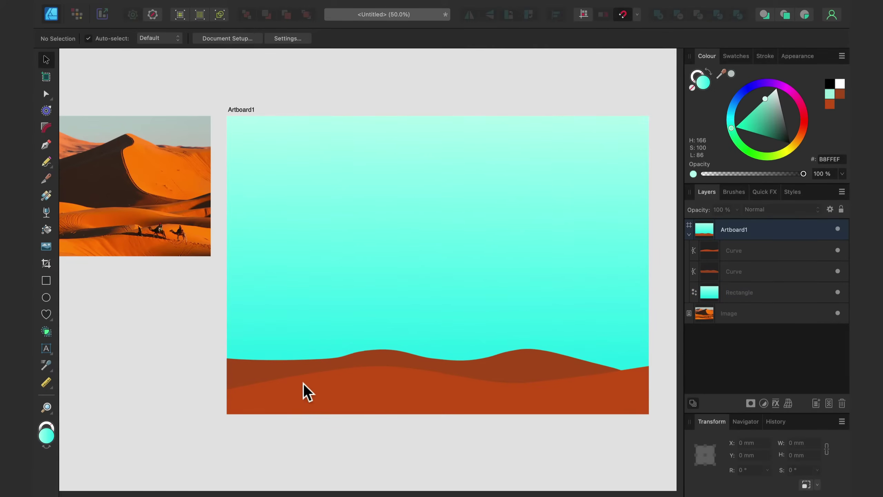
Step: Draw a closed tall dune outline with the Pen tool, about 249 by 155 mm, peaking right of centre and reaching the artboard's right and lower edges
scroll(206, 335, "up", 2)
key("space")
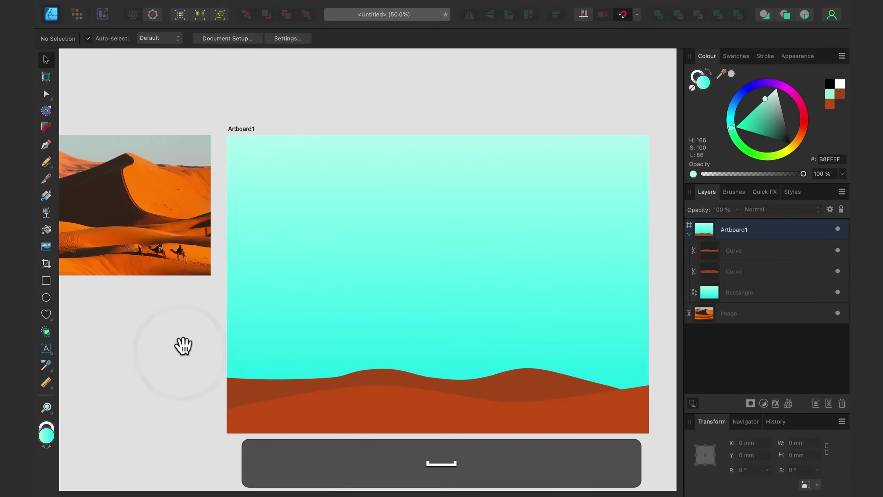
left_click_drag(182, 345, 282, 354)
key("space")
scroll(442, 266, "down", 5)
scroll(442, 266, "right", 6)
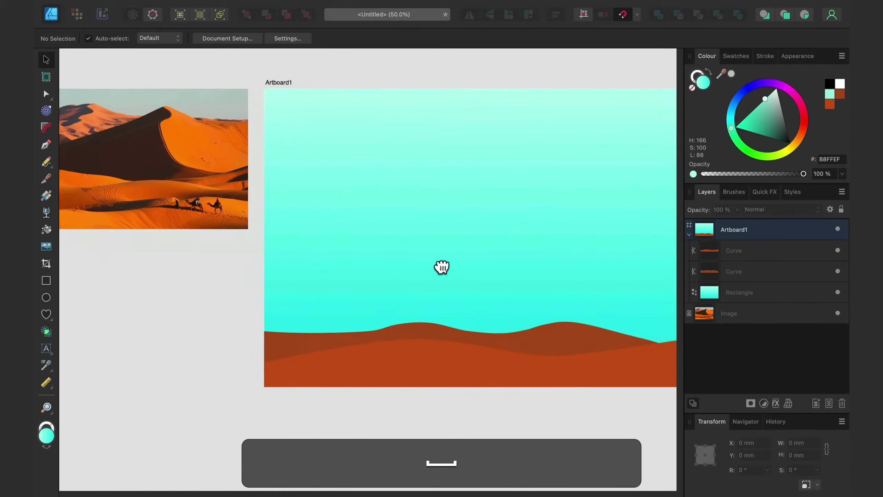
left_click(45, 144)
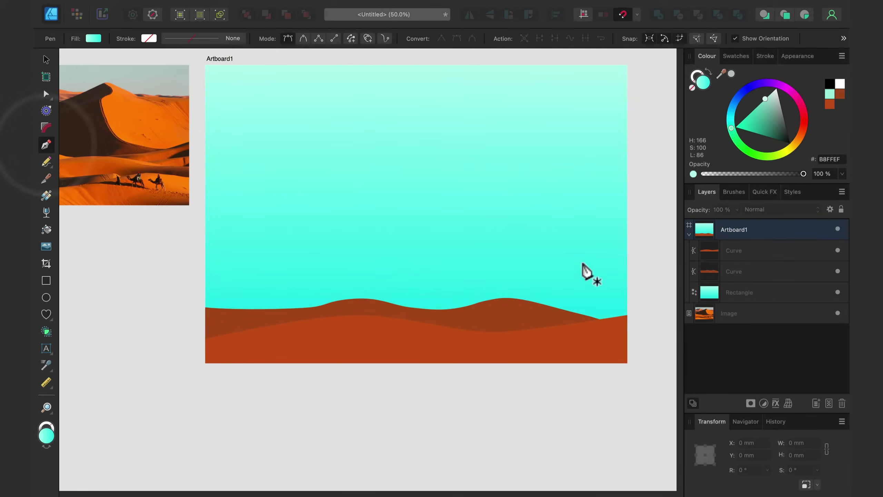
left_click(627, 262)
left_click_drag(541, 174, 475, 147)
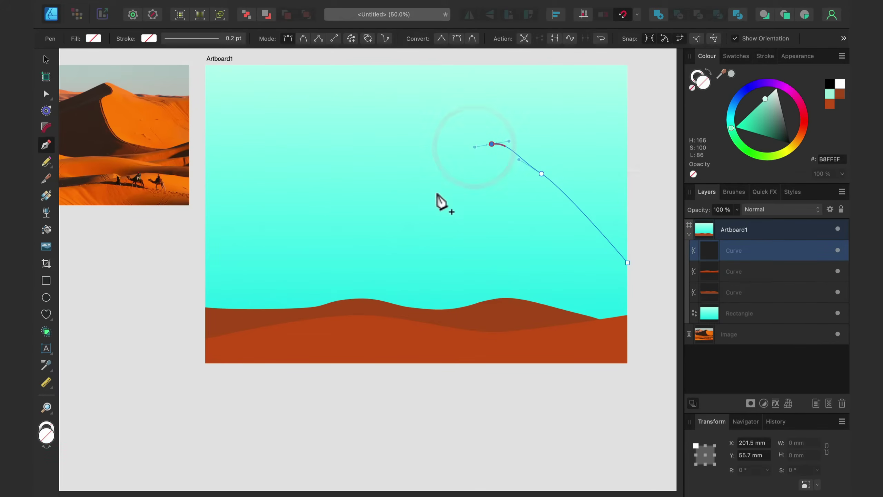
left_click_drag(384, 238, 354, 253)
left_click_drag(287, 315, 257, 333)
left_click(281, 363)
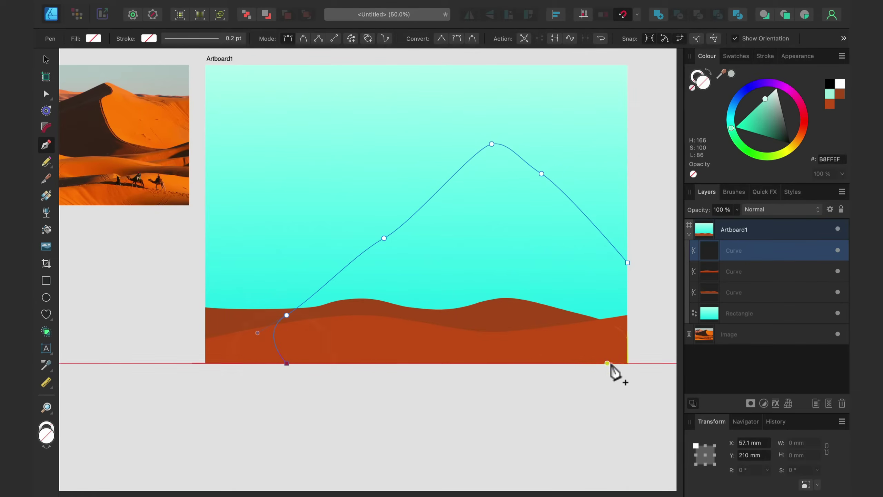
left_click(628, 364)
left_click(628, 263)
Step: Fill the tall dune with an orange sampled from the sunlit sand in the reference photo, adjusted to FF9425
left_click_drag(723, 73, 157, 119)
left_click(735, 73)
left_click(787, 131)
left_click_drag(787, 131, 786, 137)
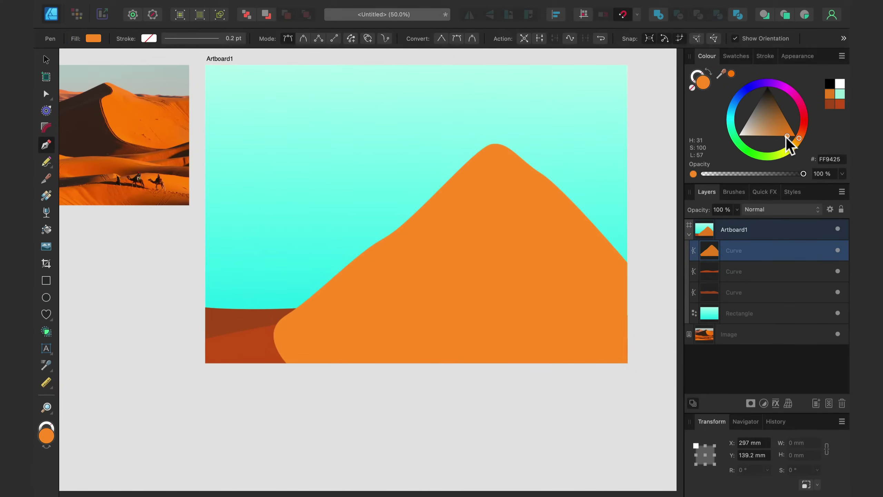
Step: Place the tall orange dune behind both low foreground dunes and clear the selection
left_click_drag(757, 258, 758, 299)
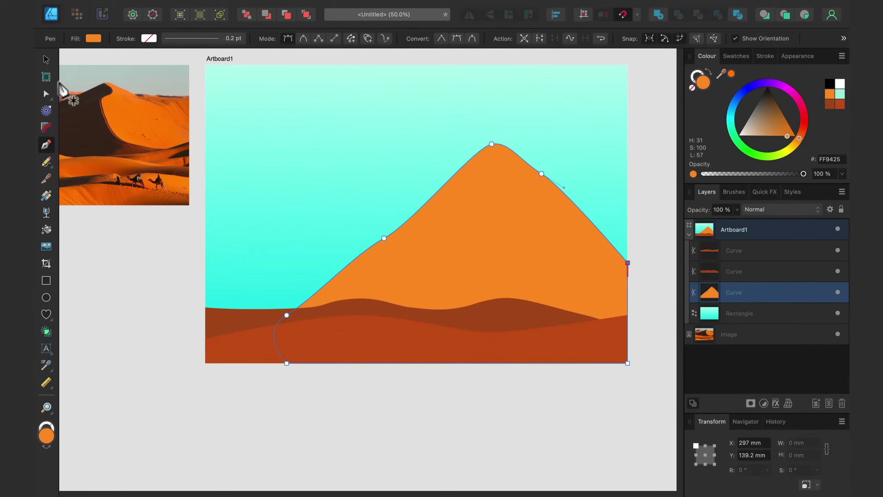
left_click(46, 60)
left_click(178, 257)
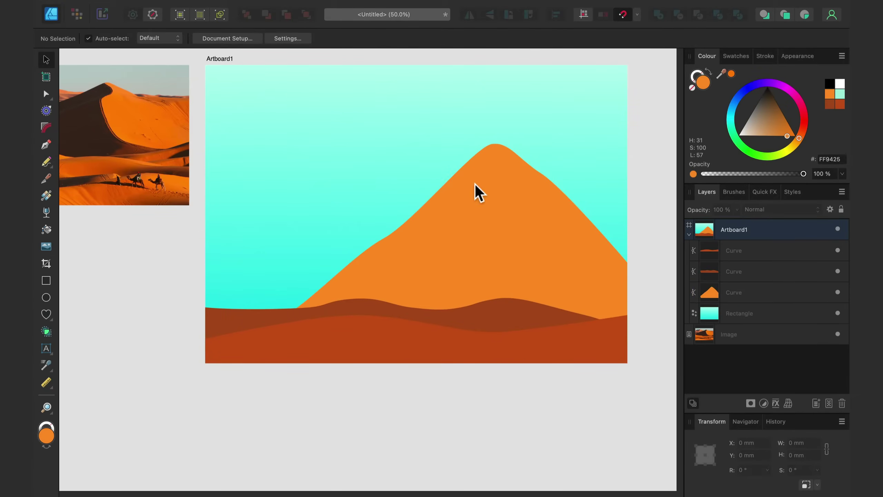
Step: Draw a closed shadow shape with the Pen tool, winding down from the orange dune's peak to the foreground and enclosing its left slope
left_click(46, 146)
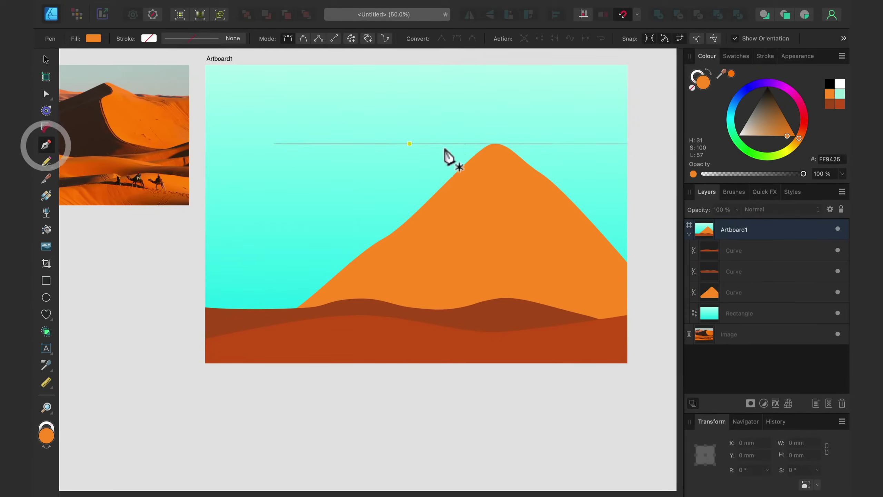
left_click(495, 143)
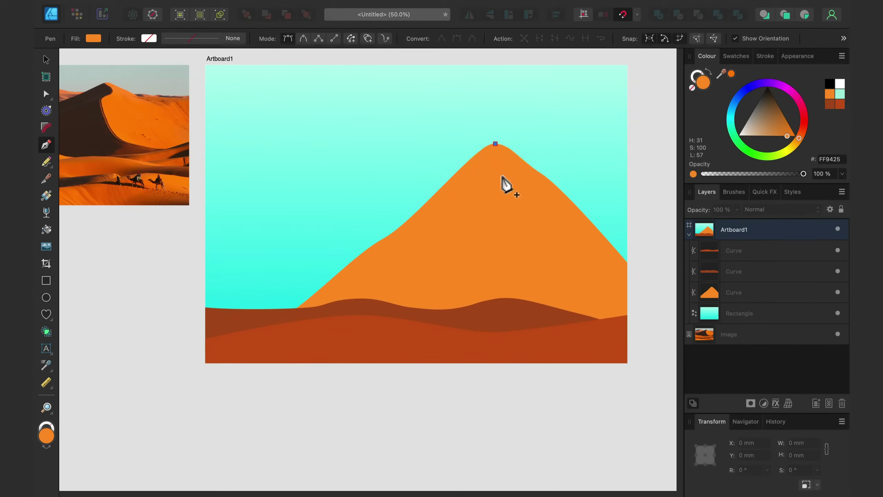
left_click_drag(520, 177, 523, 178)
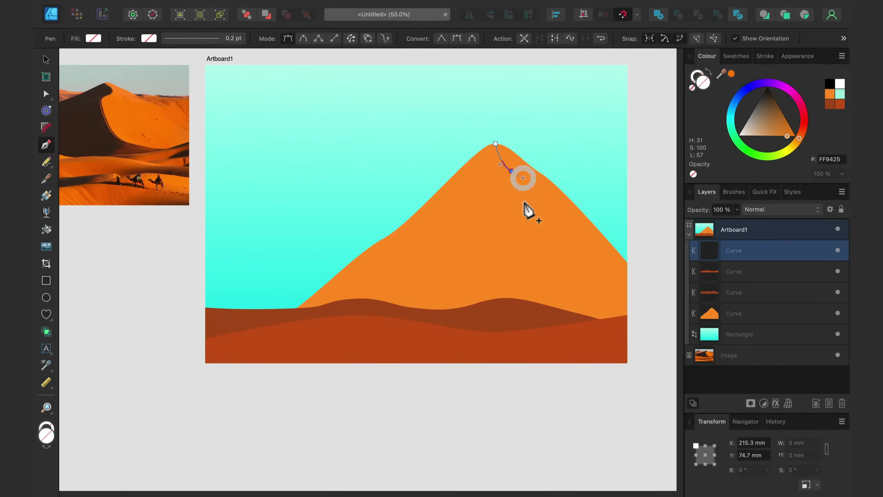
left_click_drag(490, 214, 466, 229)
left_click(432, 249)
left_click_drag(435, 264, 434, 264)
left_click_drag(409, 315, 392, 320)
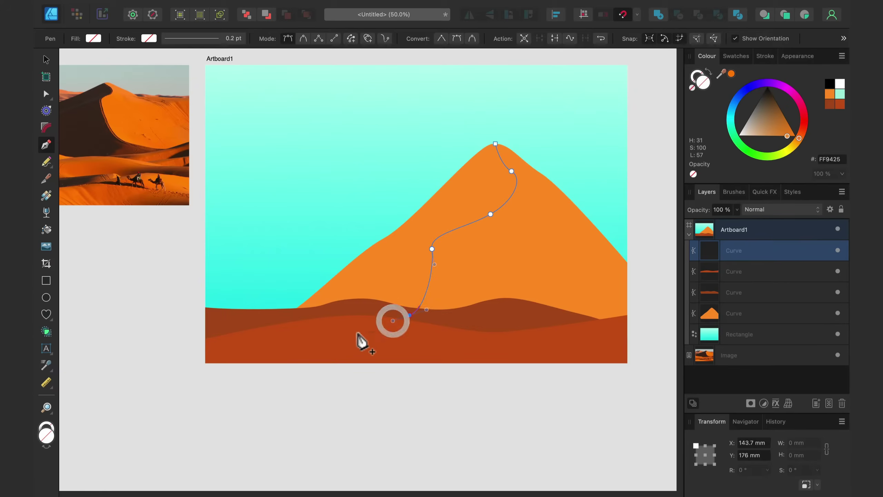
left_click_drag(255, 330, 247, 183)
left_click(476, 120)
left_click(495, 144)
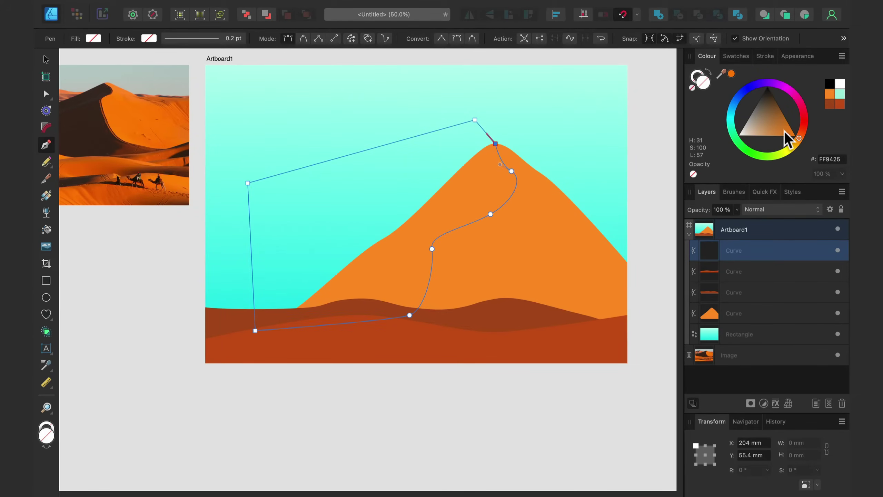
Step: Fill the shadow shape with dark brown 7A4814 and clip it inside the orange dune, clearing the selection
left_click(779, 119)
left_click_drag(779, 119, 776, 110)
left_click_drag(744, 249, 765, 313)
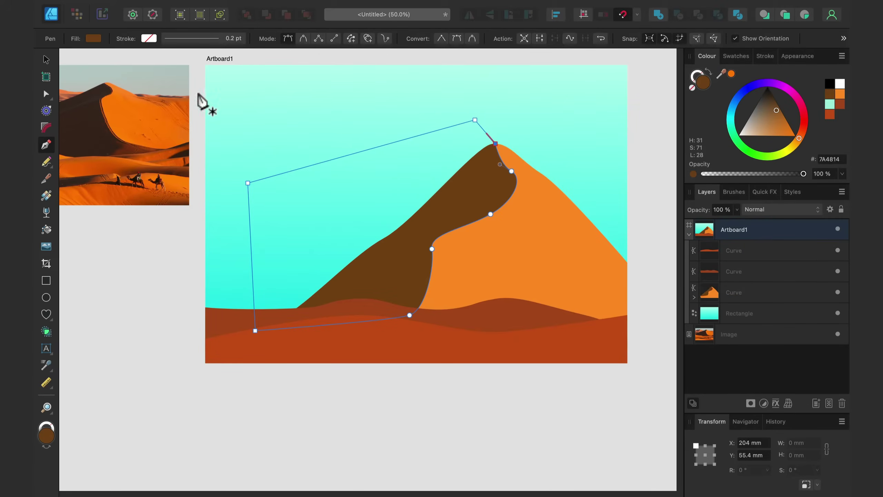
left_click(45, 63)
left_click(183, 300)
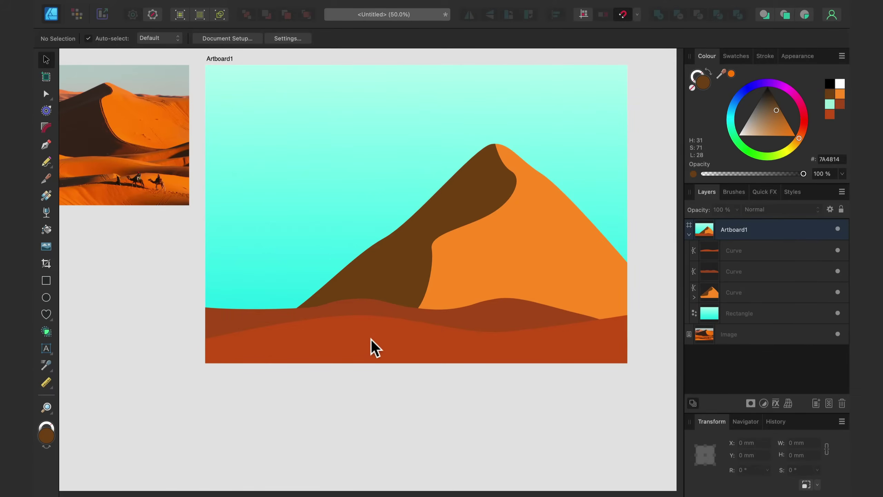
Step: Draw a second closed dune with the Pen tool, peaking at about X 84 mm, Y 39 mm and extending past the artboard's left edge
key("space")
left_click_drag(325, 332, 315, 367)
key("space")
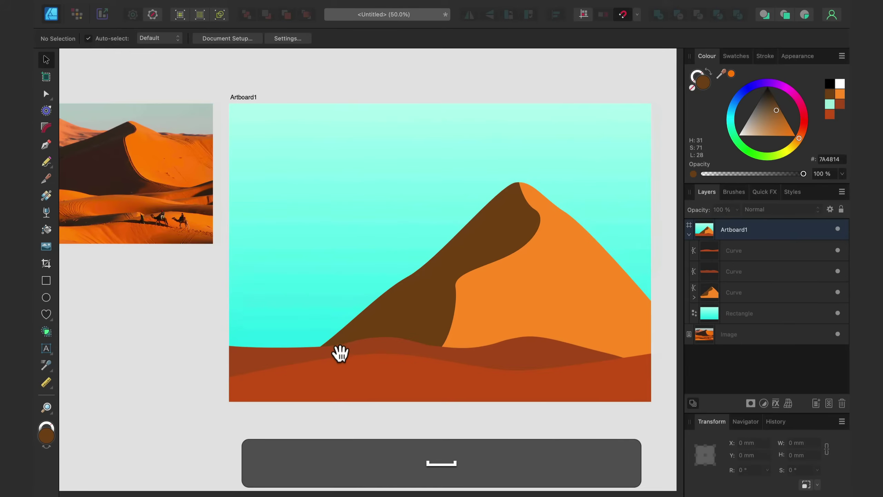
key("space")
left_click_drag(412, 257, 422, 274)
left_click_drag(422, 274, 437, 273)
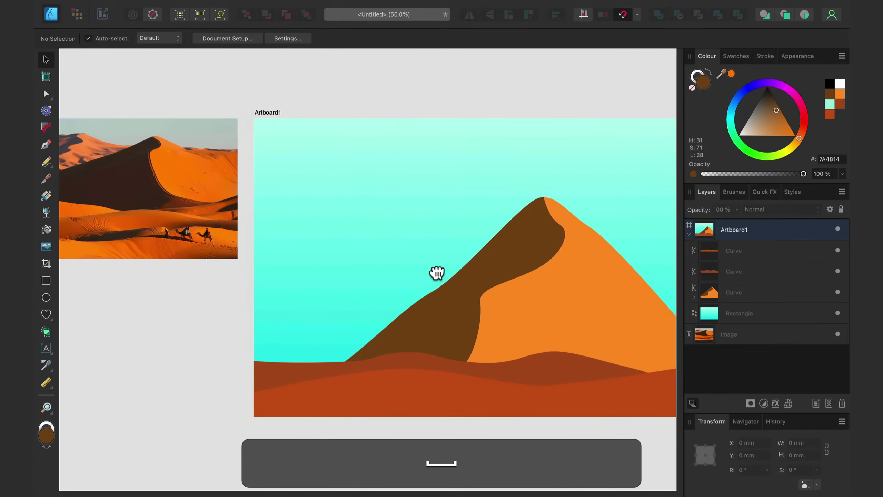
left_click(46, 145)
left_click(525, 252)
left_click_drag(431, 228, 409, 213)
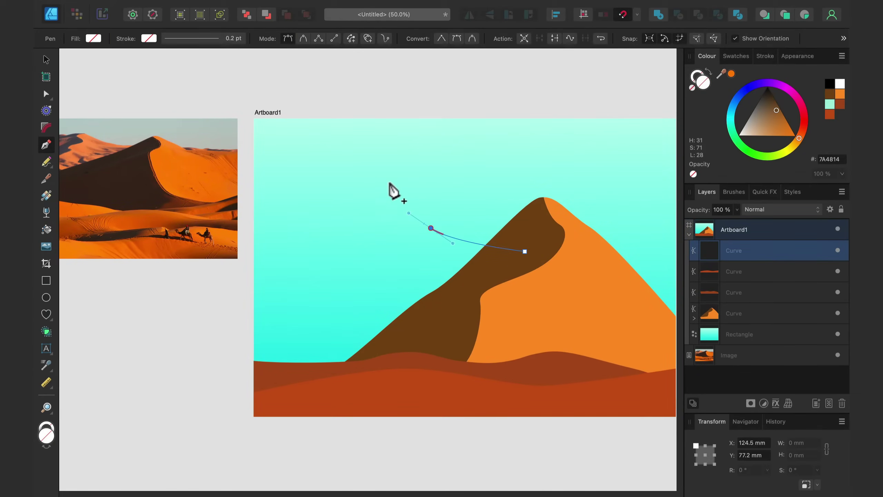
left_click_drag(367, 180, 358, 178)
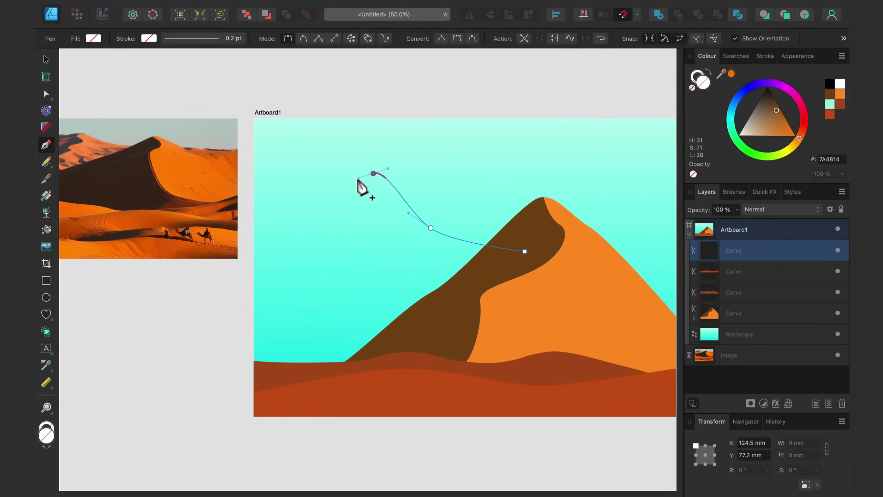
left_click_drag(274, 262, 246, 275)
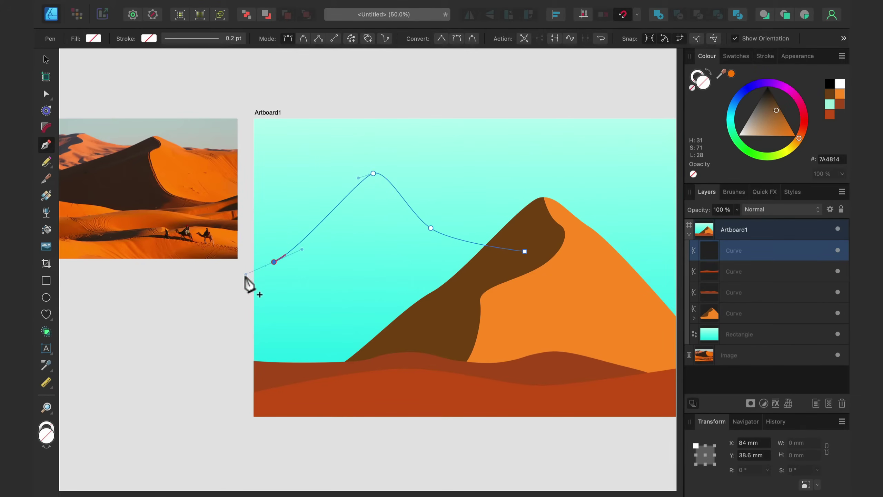
left_click_drag(214, 300, 201, 304)
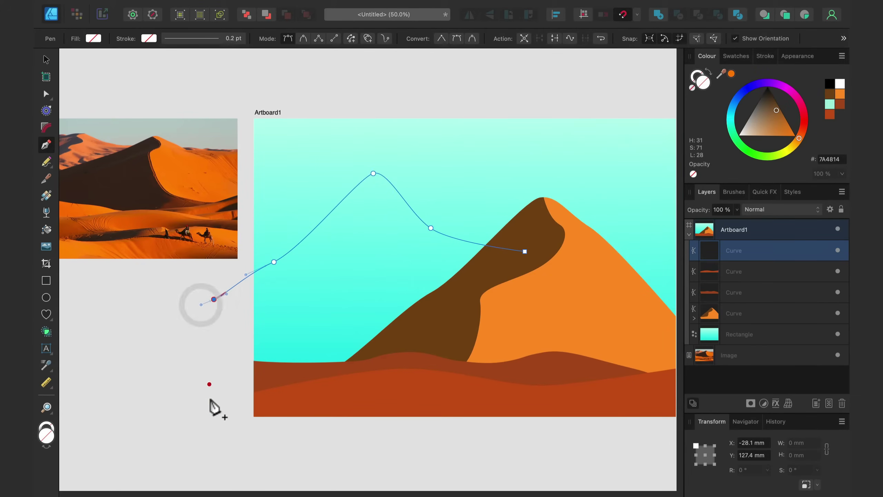
left_click(218, 384)
left_click(450, 384)
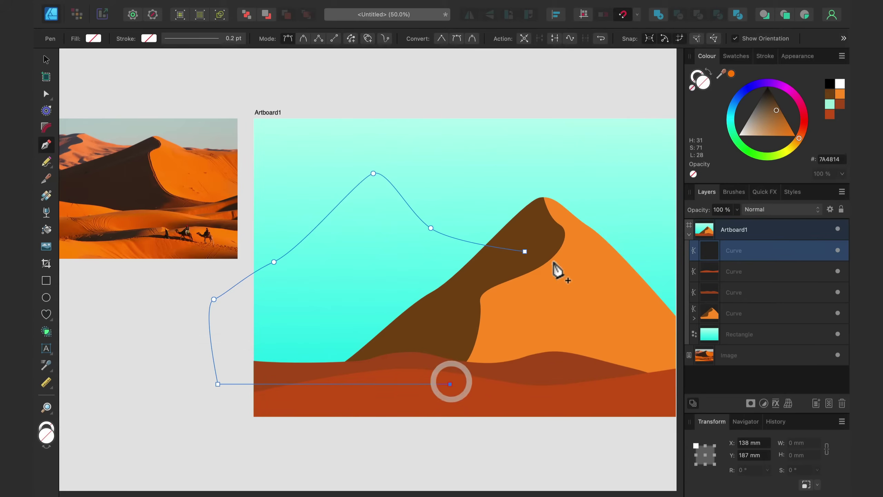
left_click(525, 251)
Step: Fill the second dune with the orange FF9425 sampled from the first dune and place it behind that dune
left_click_drag(721, 76, 571, 320)
left_click(731, 74)
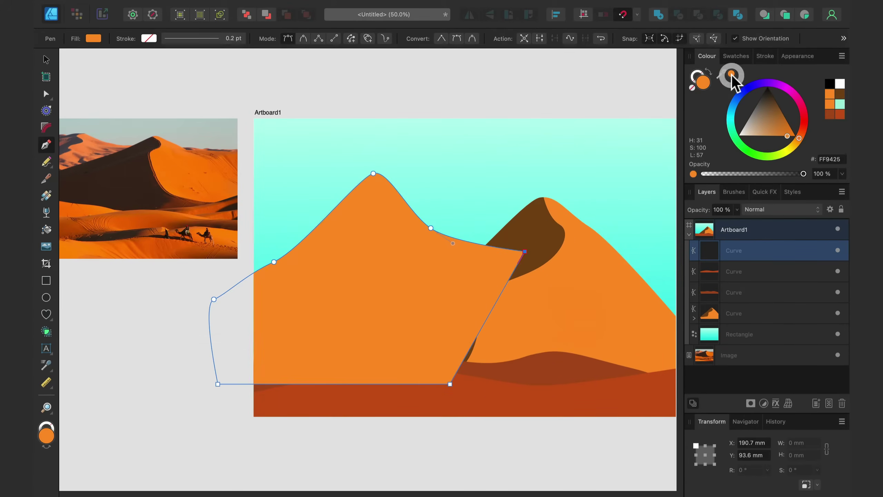
left_click_drag(783, 256, 772, 319)
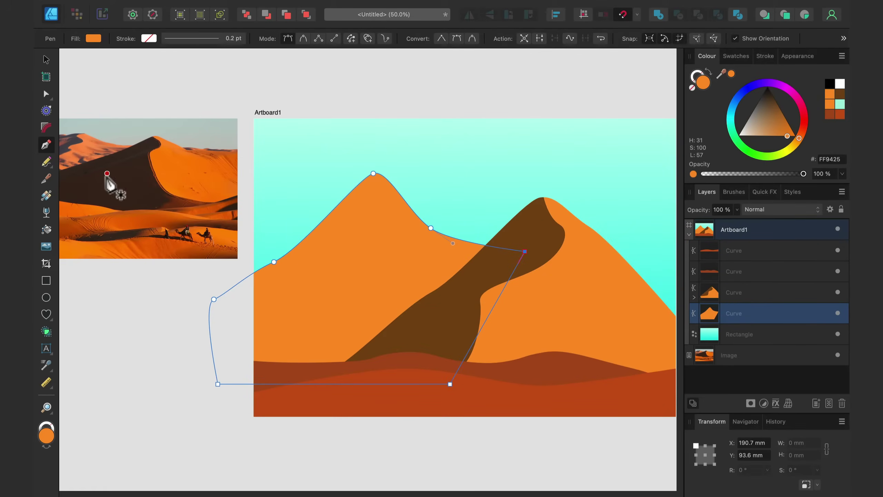
left_click(46, 58)
left_click(199, 80)
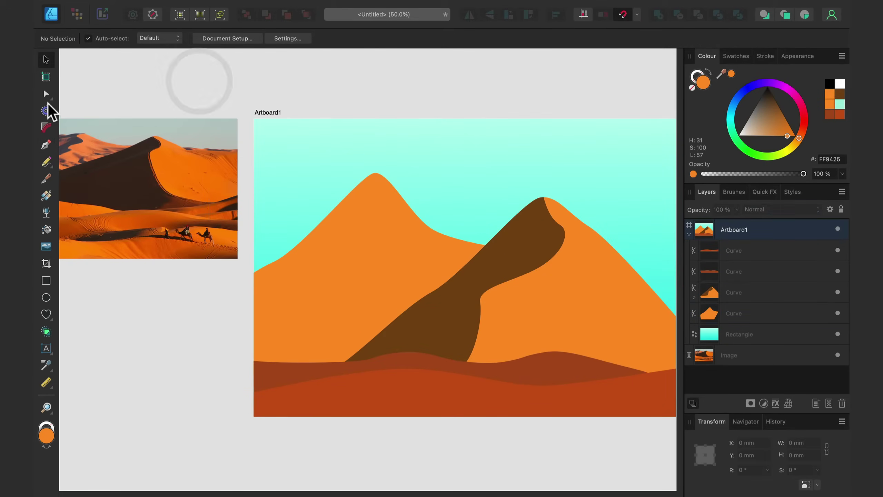
Step: Draw a closed shadow shape with the Pen tool, curving from the left dune's peak down to the artboard's left edge and around its left slope
left_click(46, 143)
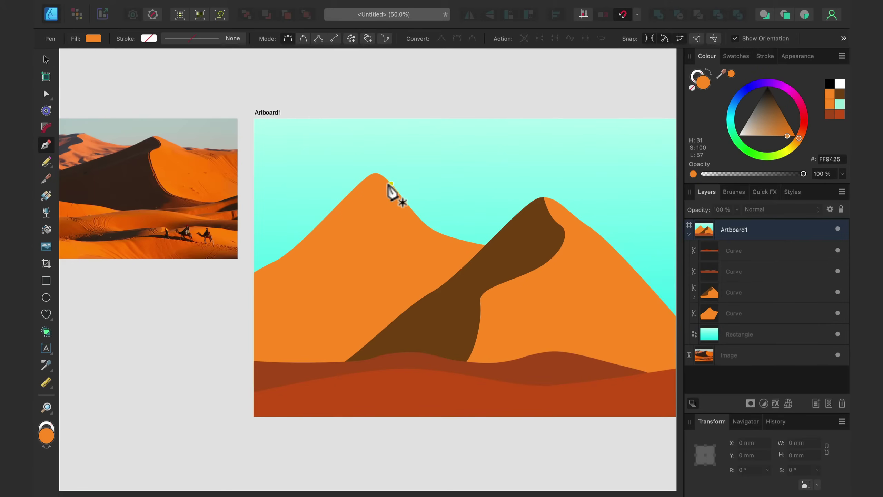
left_click(382, 175)
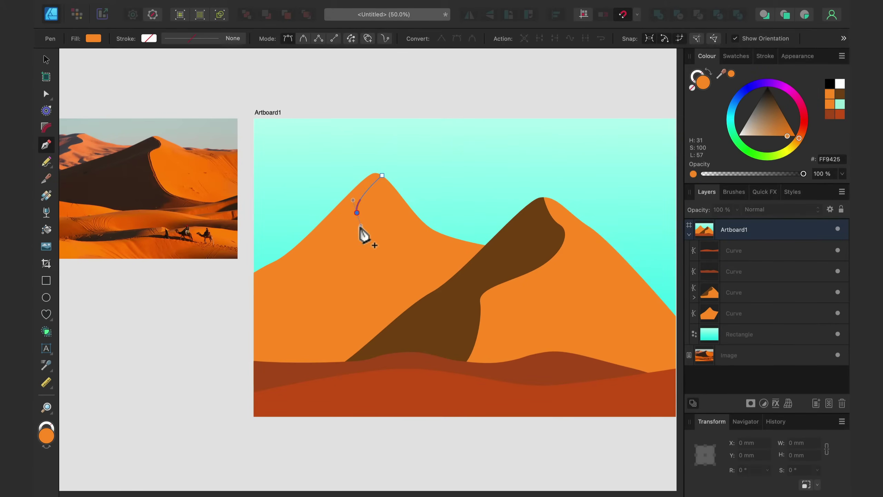
left_click_drag(361, 226, 361, 225)
left_click_drag(377, 259, 378, 259)
left_click_drag(336, 279, 254, 345)
left_click(241, 267)
left_click(313, 173)
left_click(382, 175)
Step: Fill the left shadow shape with the brown sampled from the first dune's shadow, and pull its upper edge above the peak to about Y 17 mm
left_click_drag(723, 73, 529, 258)
left_click(730, 73)
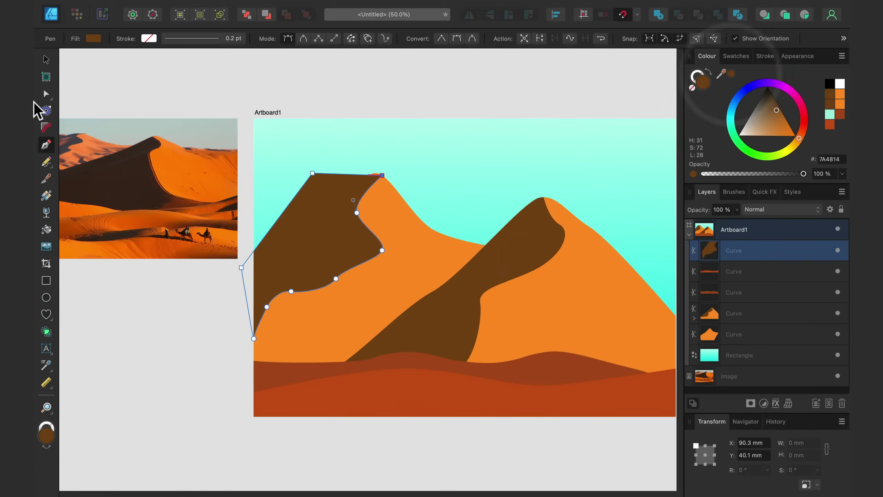
left_click(46, 94)
left_click_drag(345, 172, 382, 143)
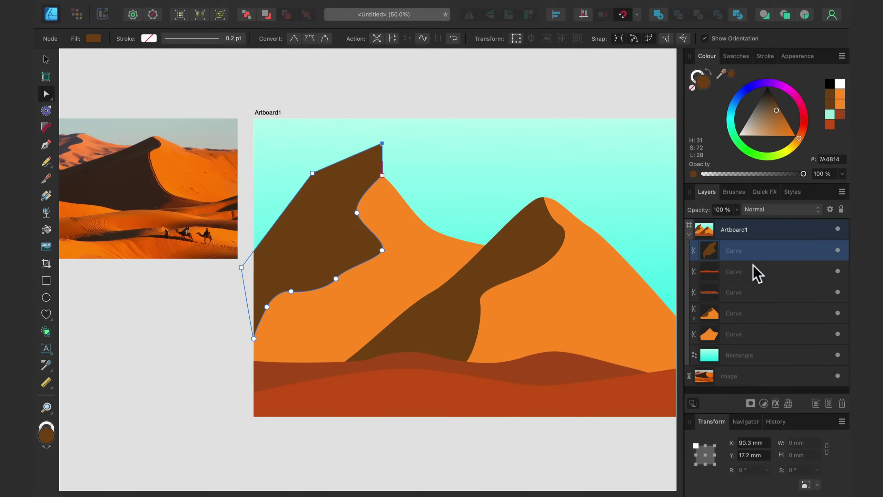
Step: Clip the brown shadow shape inside the left orange dune and clear the selection
left_click_drag(783, 251, 776, 335)
left_click(44, 57)
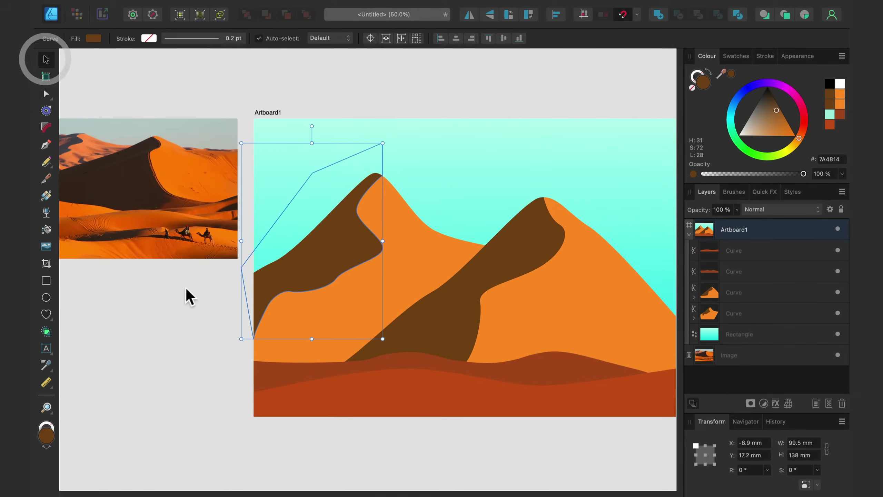
left_click(197, 351)
Step: Recolour the right dune's clipped shadow shape with the reddish brown AA4F1C sampled from the darker foreground dune
scroll(201, 323, "down", 3)
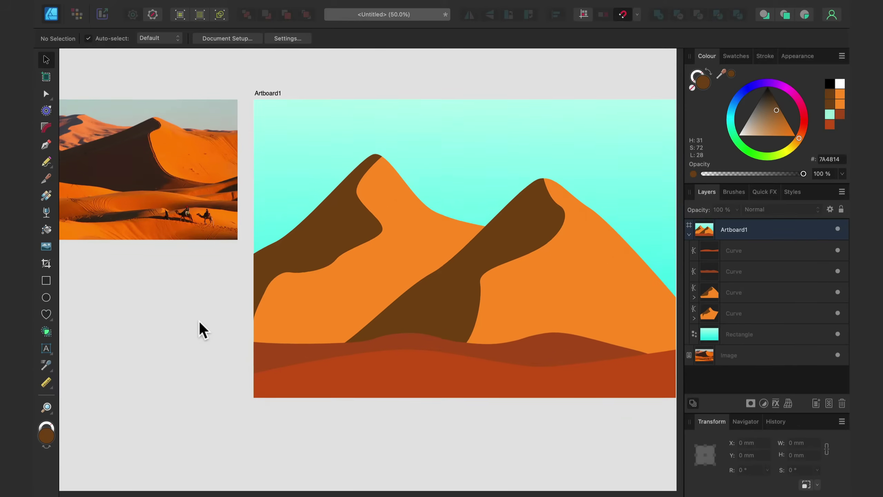
key("space")
scroll(344, 421, "up", 3)
scroll(344, 421, "right", 2)
left_click_drag(402, 447, 436, 443)
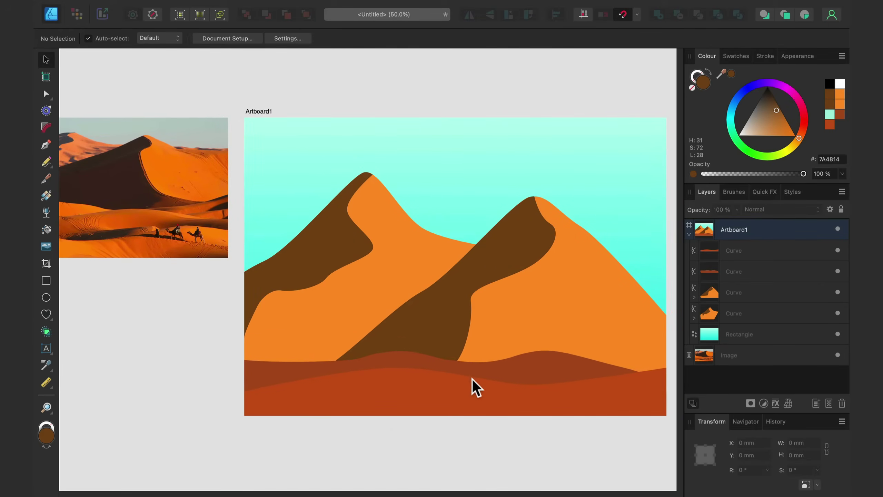
scroll(339, 283, "up", 1)
scroll(340, 284, "right", 2)
left_click(476, 272)
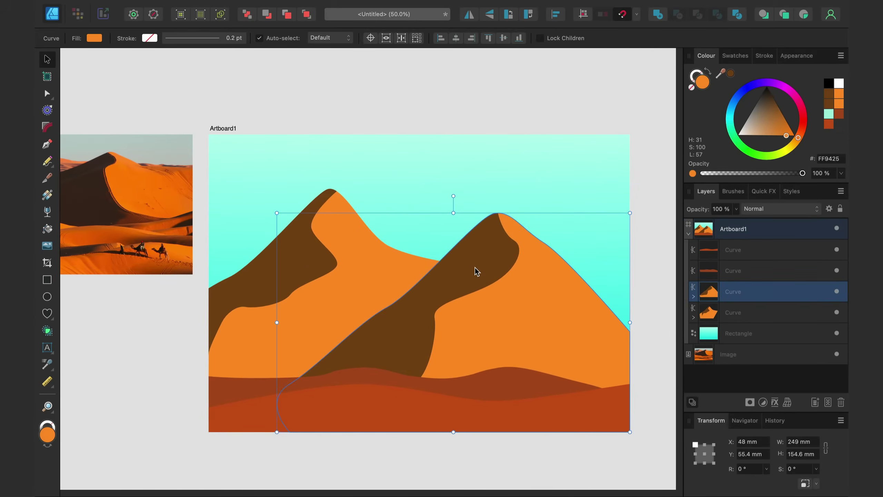
left_click(694, 297)
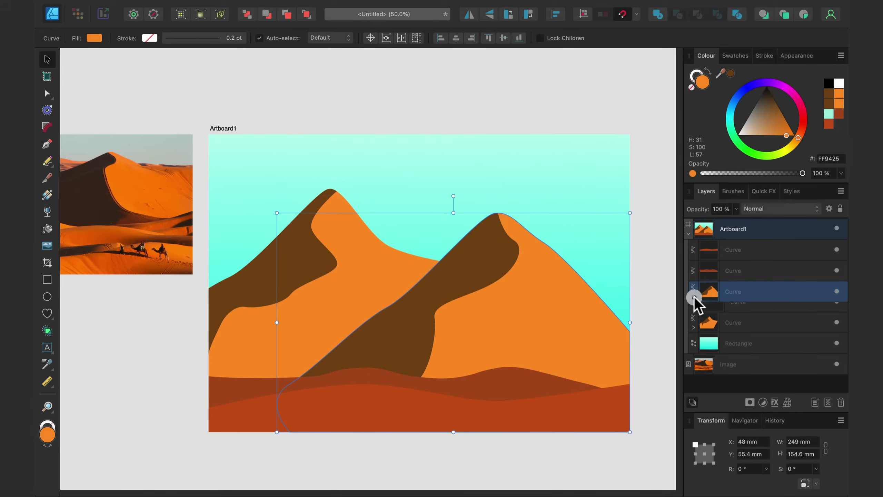
left_click(765, 312)
left_click_drag(720, 74, 505, 380)
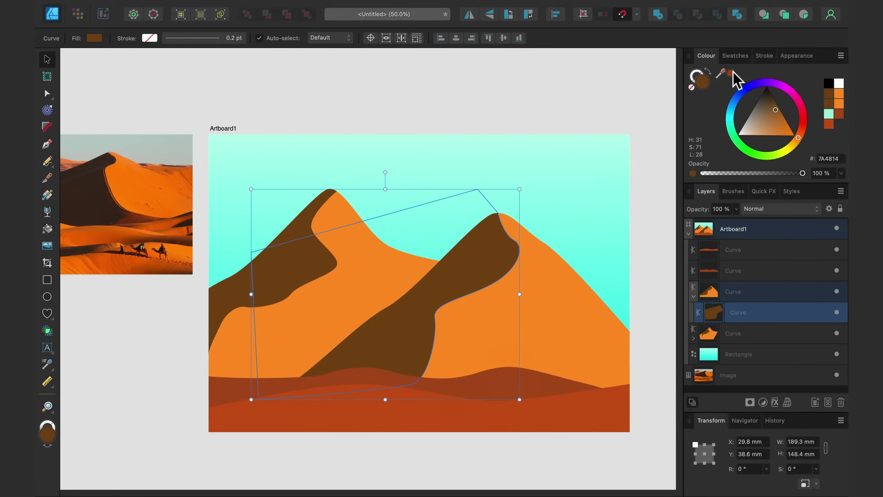
left_click(732, 73)
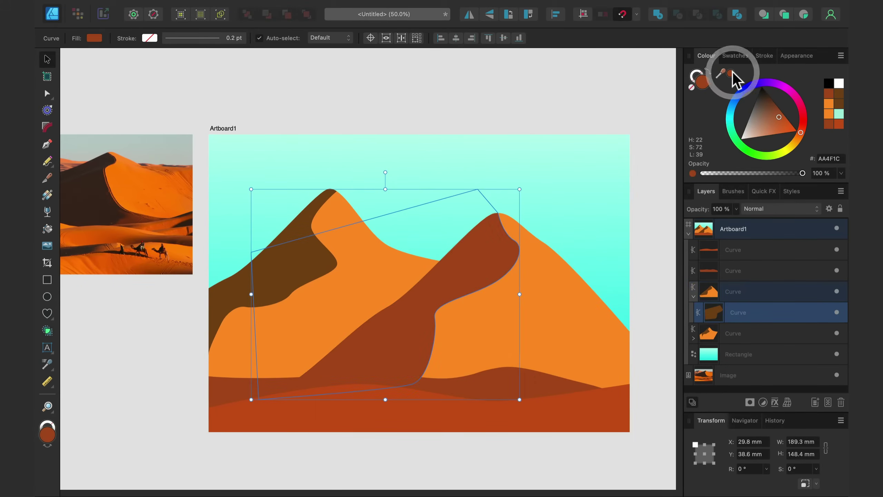
Step: Apply a linear transparency gradient to the right dune's shadow, fading diagonally from its inner curved edge toward the dune's upper-left slope
left_click(47, 211)
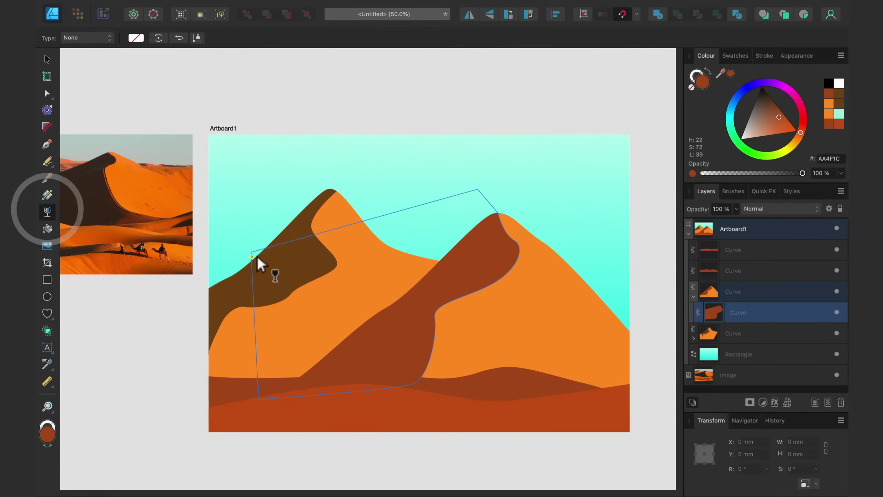
left_click_drag(480, 299, 413, 300)
mouse_move(384, 234)
left_mouse_down()
mouse_move(345, 282)
mouse_move(364, 258)
mouse_move(390, 280)
mouse_move(365, 276)
left_mouse_up()
left_click_drag(413, 303, 435, 333)
mouse_move(365, 277)
left_mouse_down()
mouse_move(368, 306)
mouse_move(358, 288)
mouse_move(376, 291)
mouse_move(369, 283)
left_mouse_up()
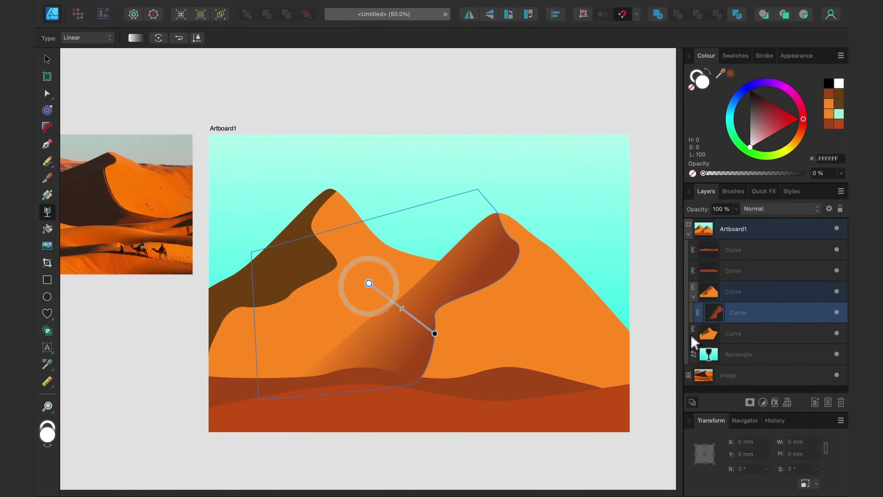
Step: Recolour the shadow shape clipped inside the left dune with the sampled reddish brown AA4F1C
left_click(767, 331)
left_click(693, 337)
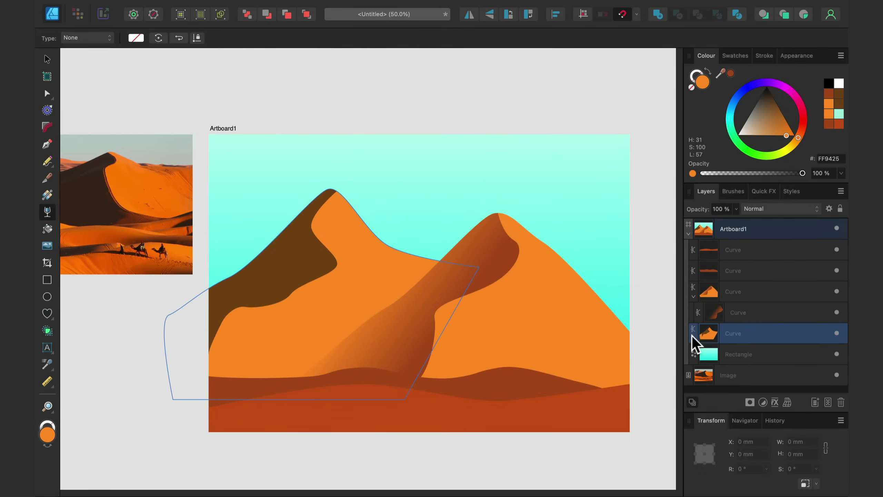
left_click(758, 354)
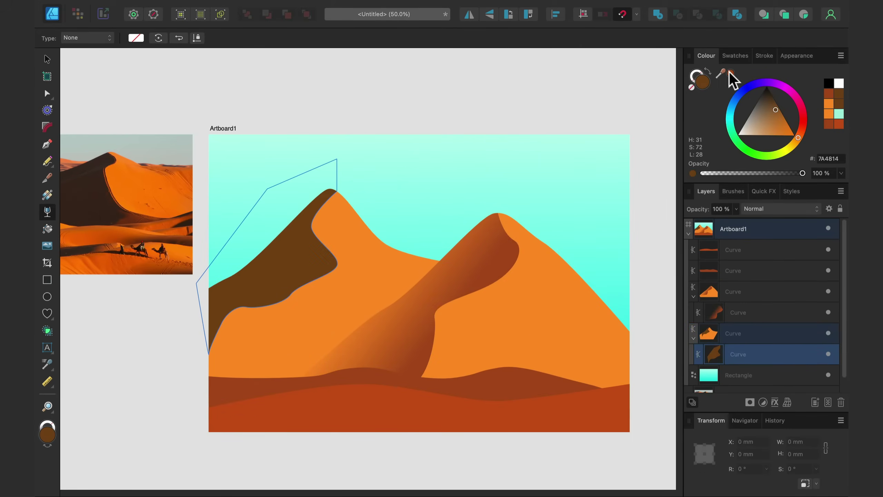
left_click(730, 74)
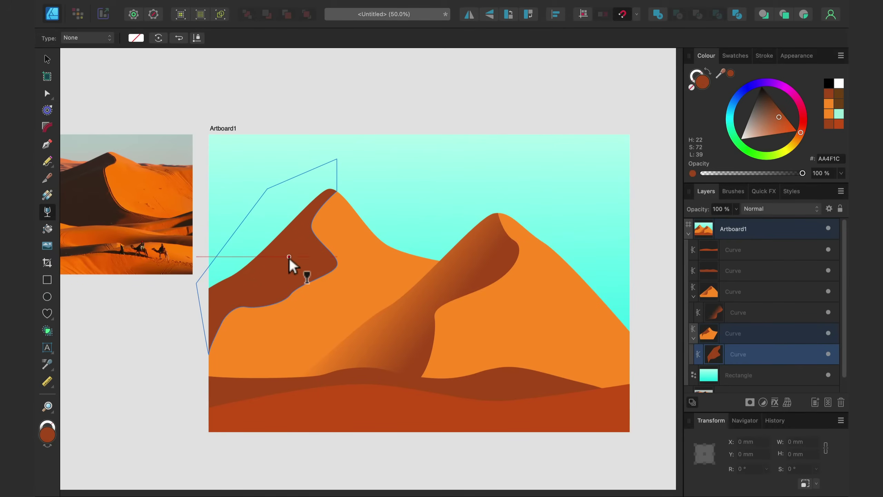
Step: Fade the left dune's shadow toward the upper left with a linear transparency gradient and clear the selection
left_click_drag(289, 262, 216, 213)
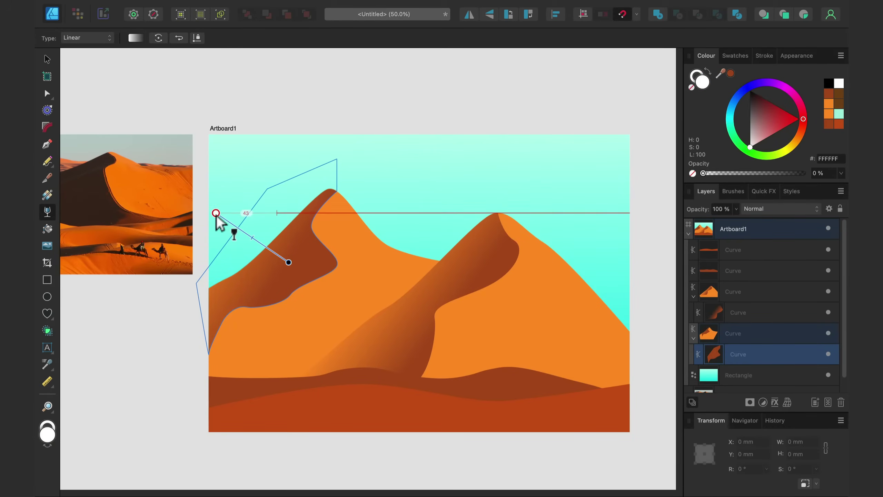
left_click(48, 60)
left_click(91, 319)
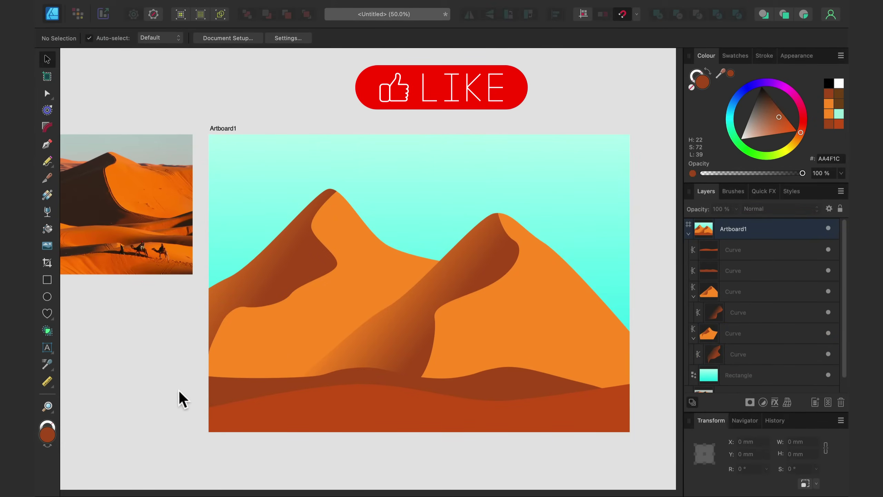
left_click(167, 392)
Step: Draw an open four-point U-shaped path for the cactus arms with the Pen tool, low on the left dune
scroll(349, 410, "down", 2)
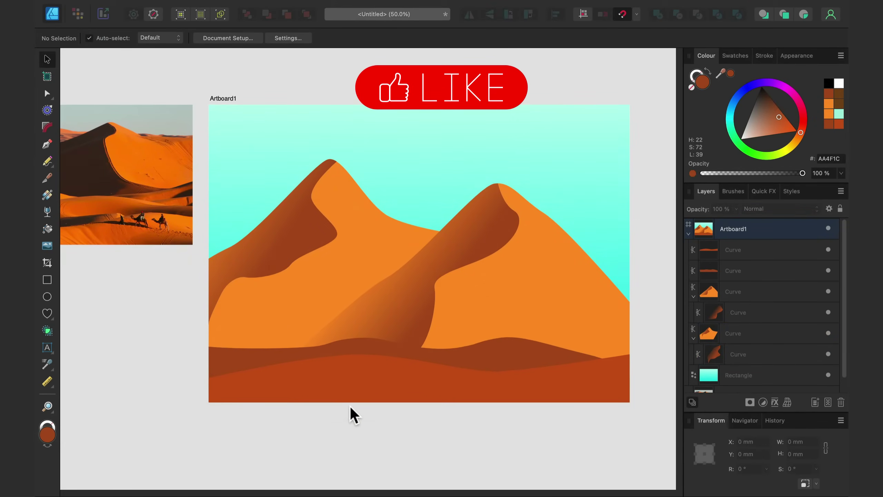
key("super+equal")
scroll(351, 406, "down", 5)
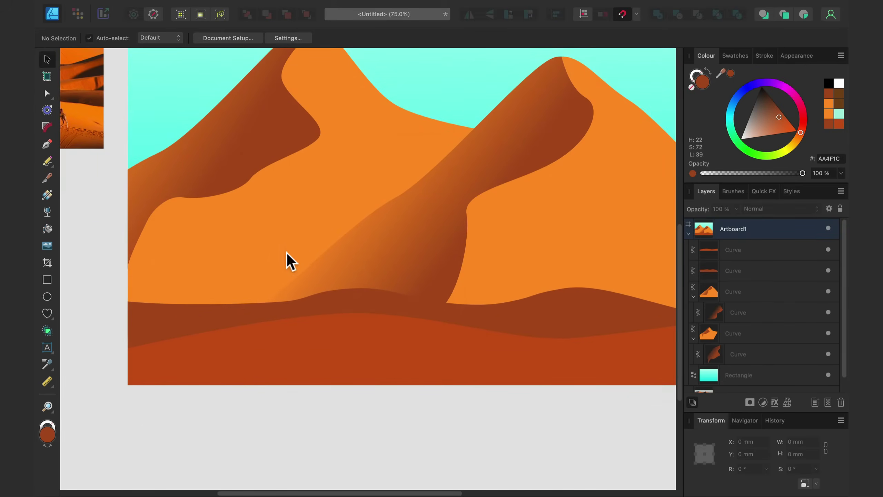
key("space")
left_click_drag(227, 301, 493, 373)
key("space")
left_click_drag(623, 383, 320, 339)
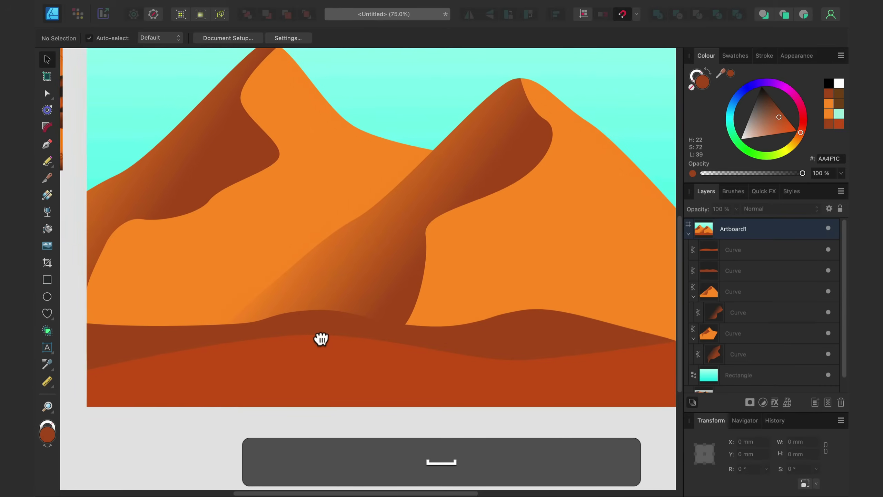
left_click(48, 143)
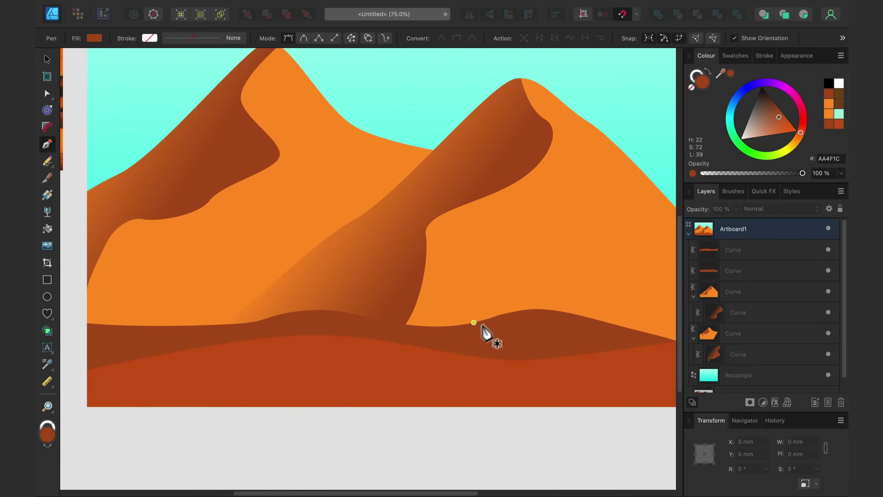
key("space")
left_click_drag(535, 348, 348, 349)
scroll(343, 348, "right", 2)
scroll(316, 250, "left", 8)
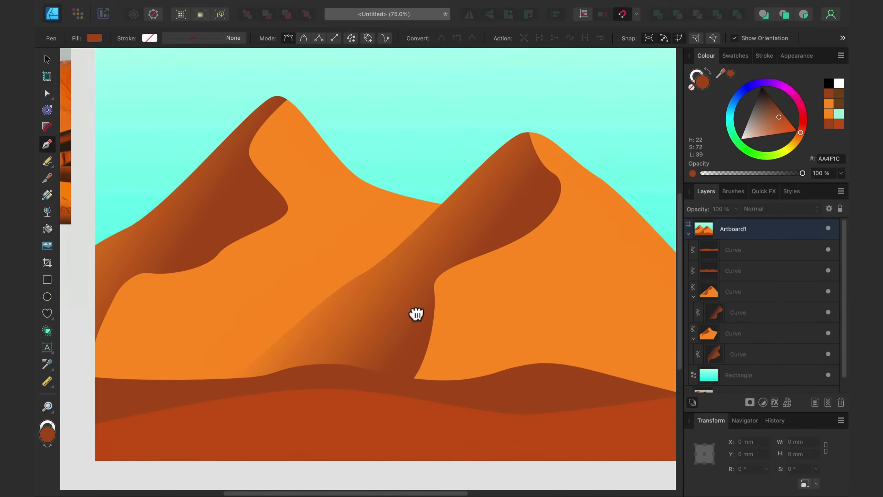
scroll(413, 251, "down", 1)
scroll(413, 251, "right", 1)
key("space")
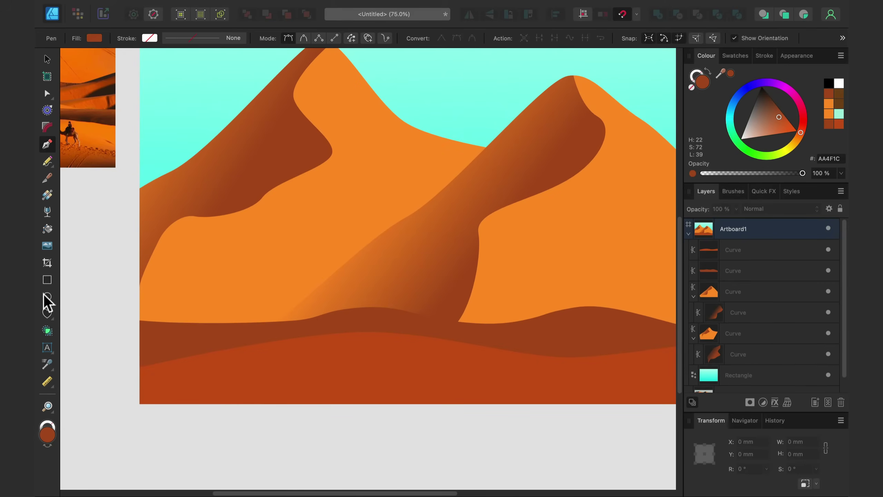
left_click(218, 268)
left_click(221, 292)
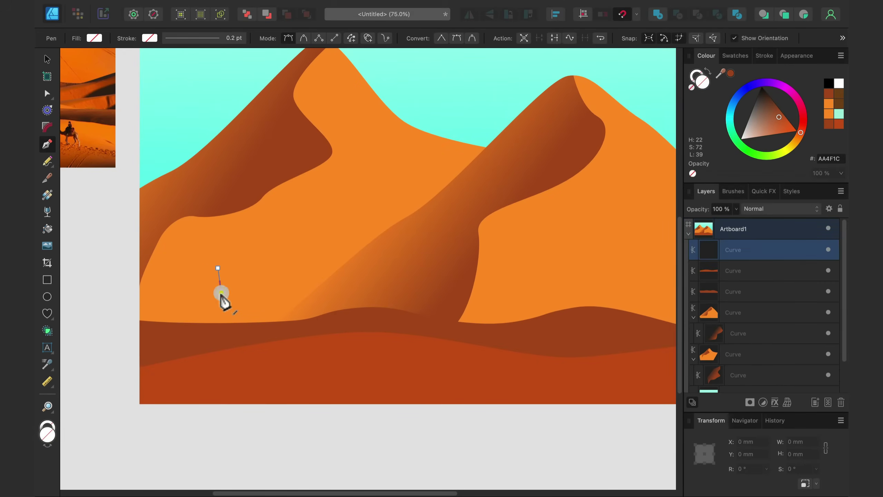
left_click(252, 292)
left_click(258, 279)
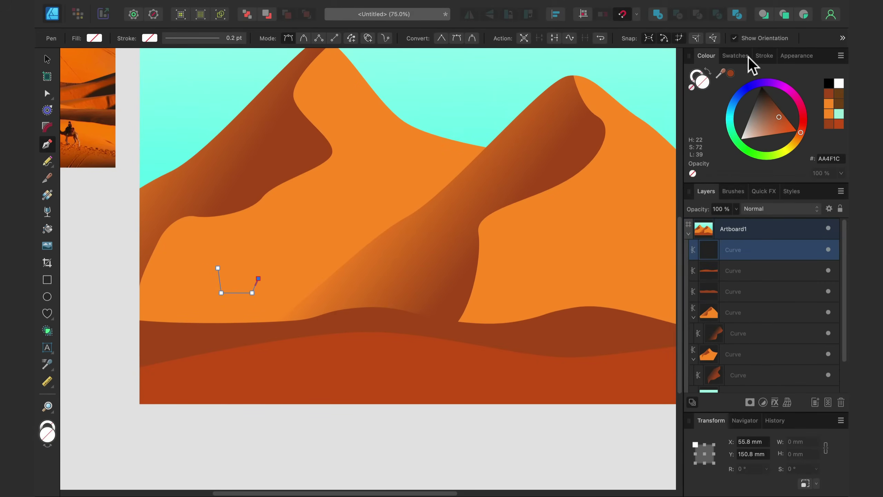
Step: Give the cactus arms a solid black 14 pt stroke and finish the path without an extra segment
left_click(762, 56)
mouse_move(743, 90)
left_mouse_down()
mouse_move(763, 91)
mouse_move(756, 91)
left_mouse_up()
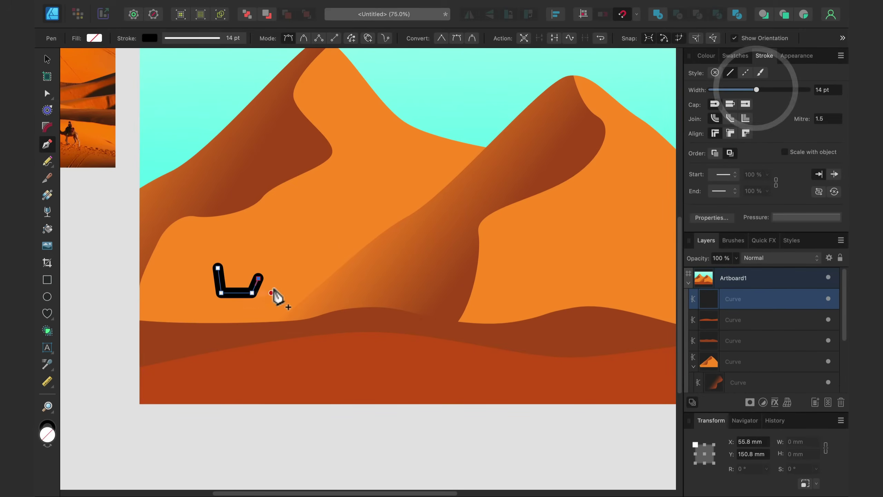
left_click(238, 249)
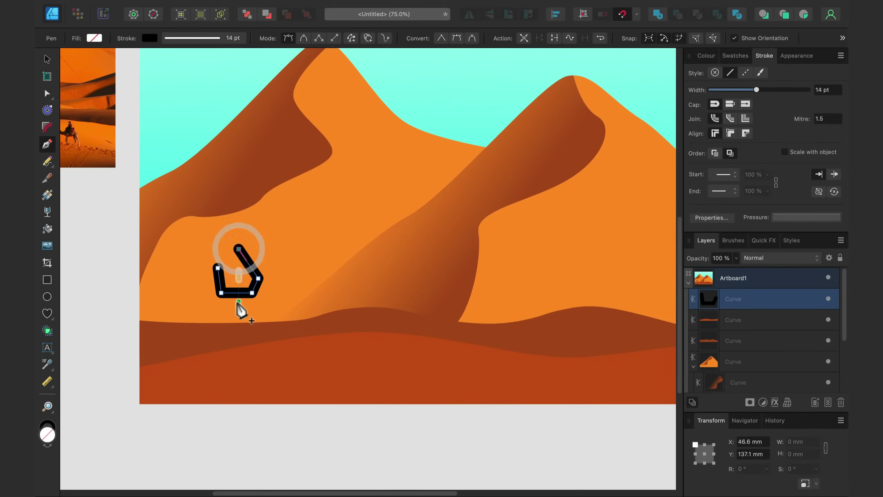
key("super+z")
key("Escape")
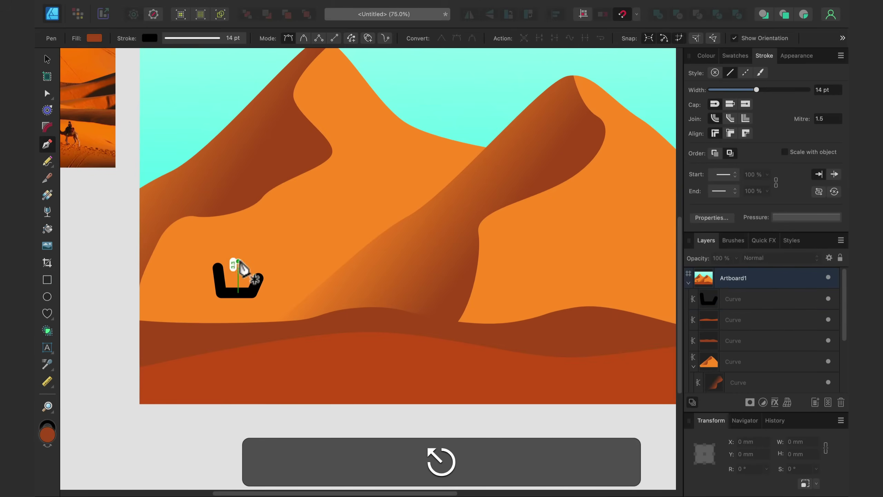
Step: Draw the cactus trunk as a vertical line about 38 mm long through the middle of the arms
left_click(238, 253)
left_click(238, 333)
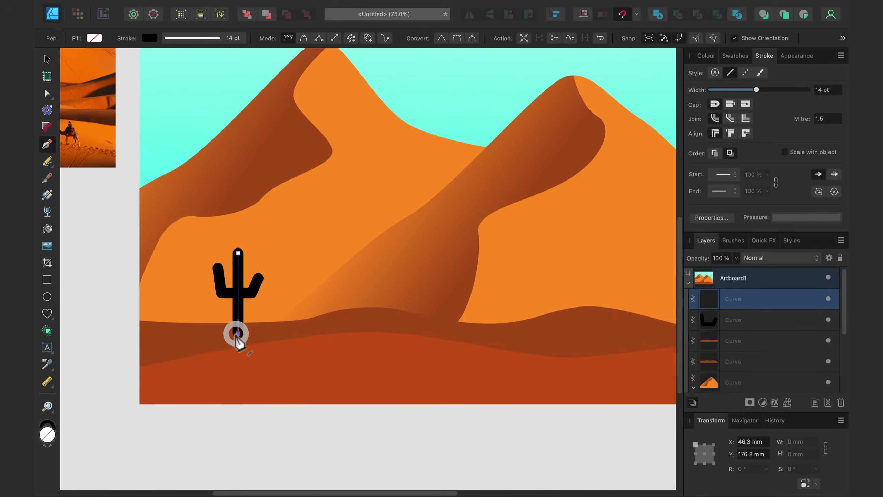
left_click(46, 59)
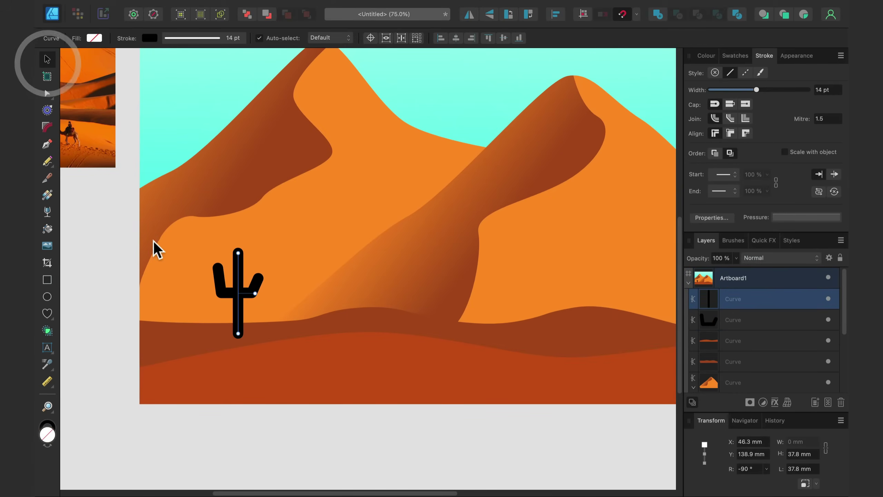
Step: Expand the strokes of the cactus trunk and arms into filled shapes
left_click(215, 272, "shift")
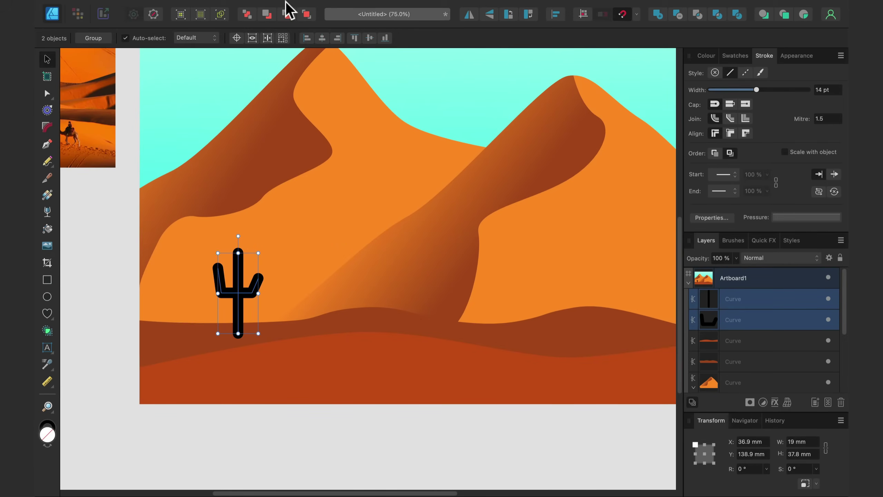
mouse_move(284, 1)
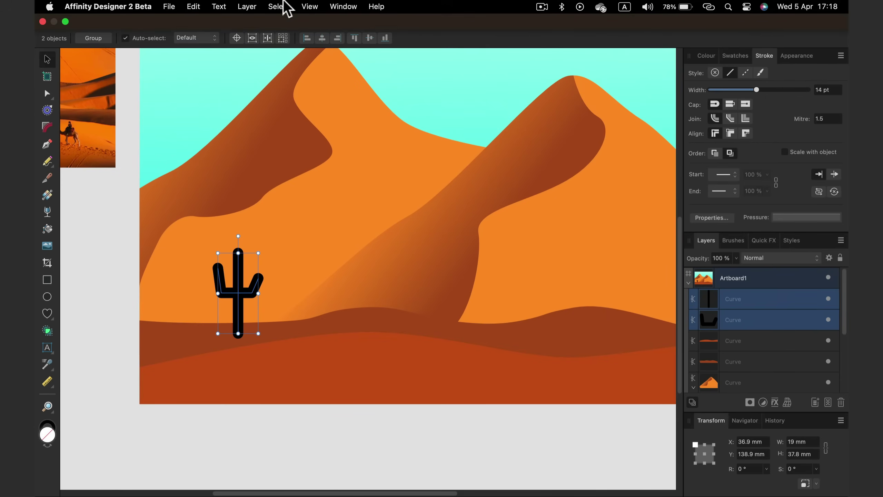
left_click(246, 7)
scroll(318, 487, "down", 2)
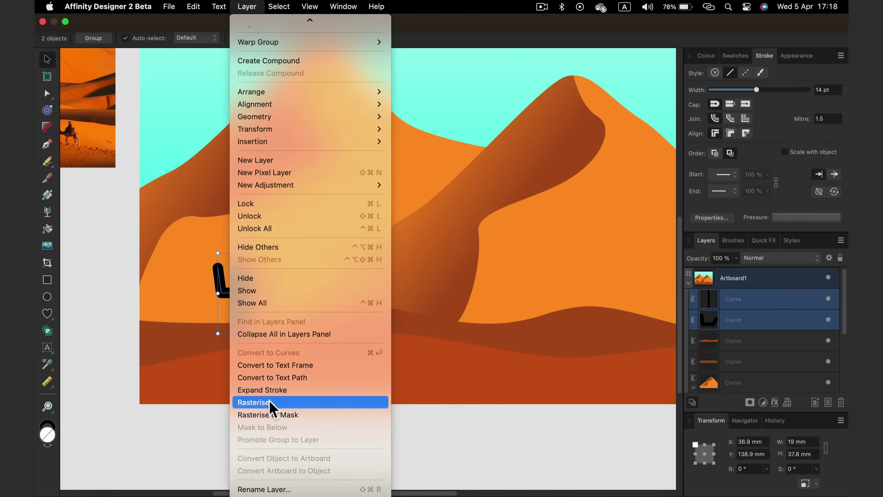
left_click(265, 389)
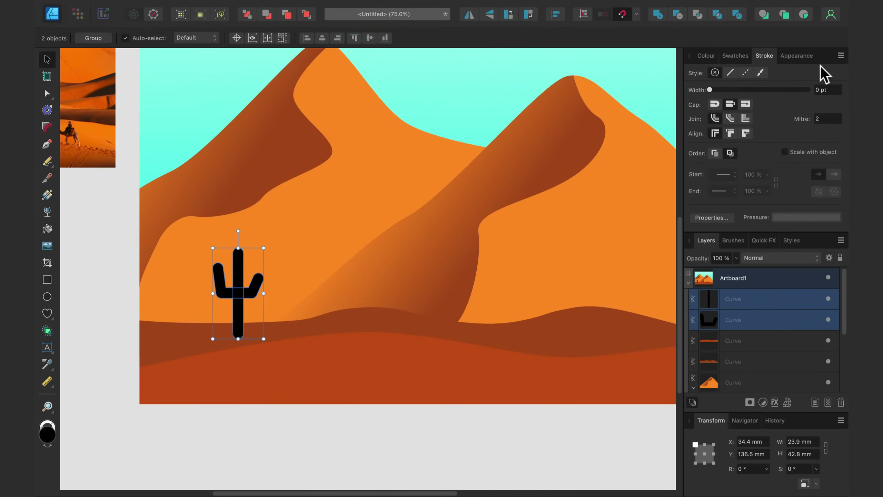
Step: Merge the trunk and arms into one cactus shape and fill it with AA4F1C sampled from the darker foreground dune
left_click(728, 59)
left_click(708, 57)
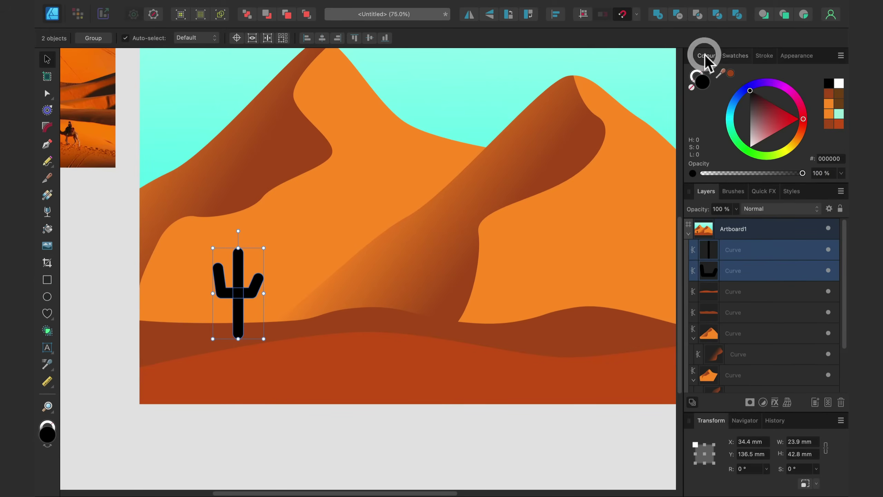
left_click(657, 14)
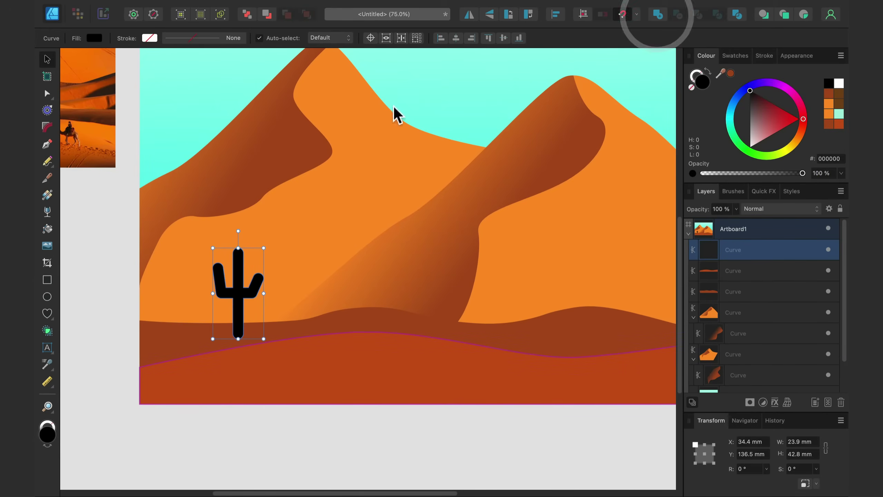
left_click_drag(713, 73, 188, 332)
left_click(730, 73)
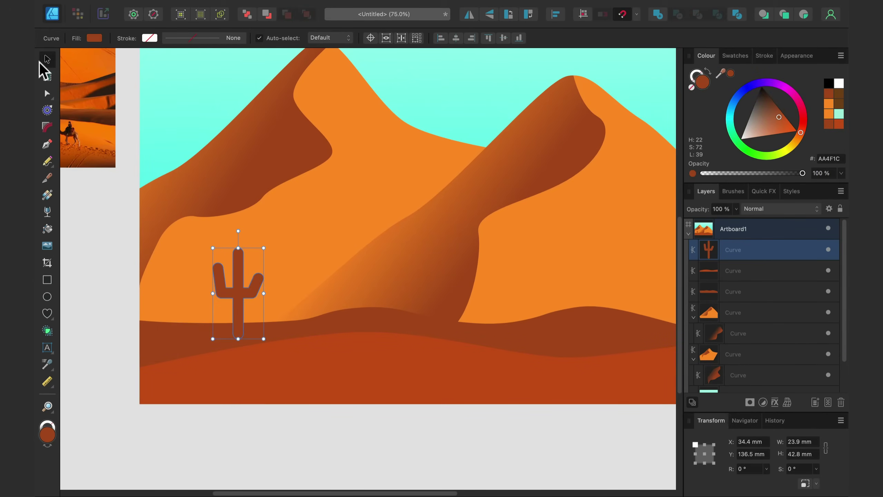
Step: Scale the cactus down and tilt it slightly on the darker foreground dune
left_click_drag(263, 246, 217, 305)
left_click_drag(209, 262, 211, 259)
Step: Copy the cactus to the middle and right end of the darker dune, adding a smaller, mirrored and differently tilted copy beside the last one
left_click_drag(203, 304, 533, 301)
left_click_drag(530, 255, 518, 281)
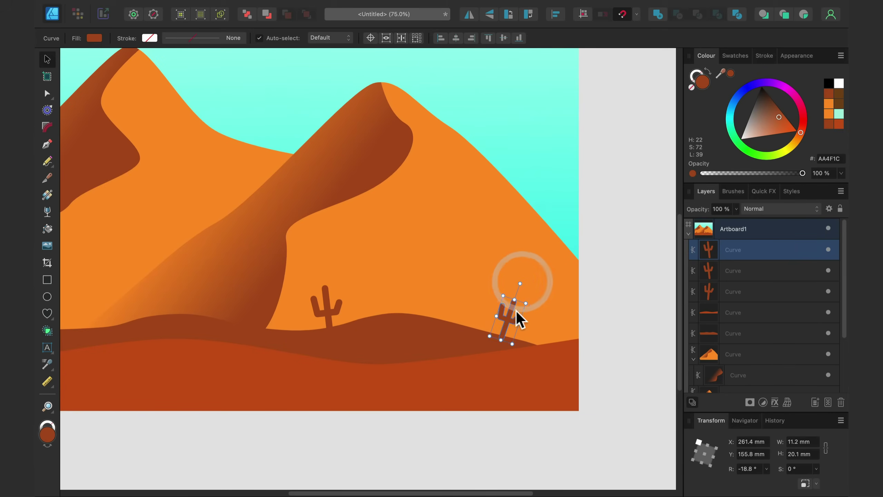
left_click_drag(512, 316, 490, 317)
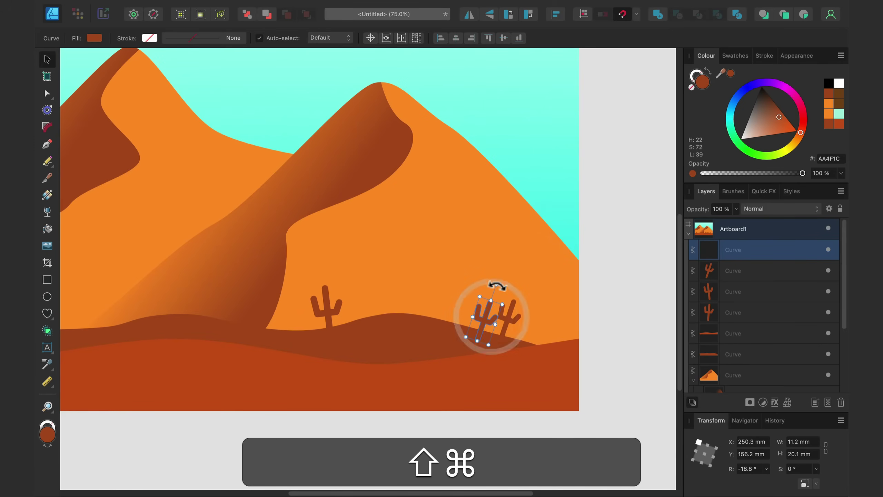
left_click_drag(497, 286, 480, 283)
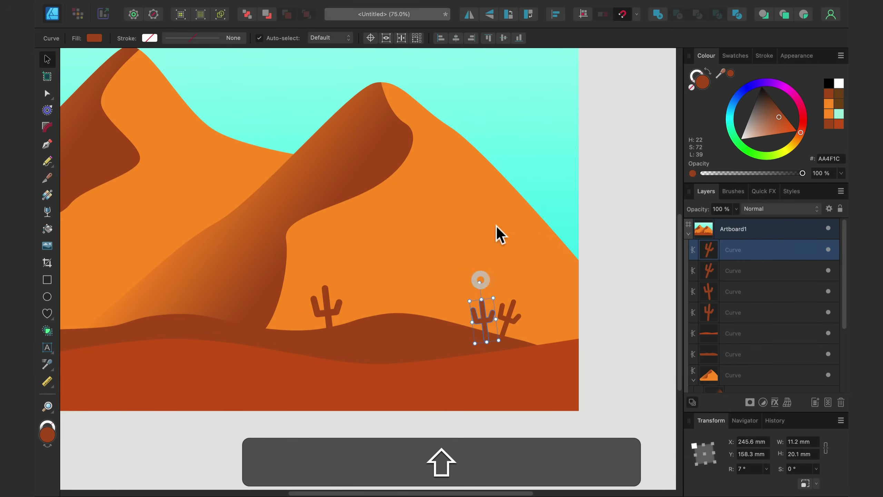
left_click(470, 16)
left_click_drag(482, 283, 519, 316)
Step: Copy a cactus onto the front dune and fill it with C85515 sampled from that dune
left_click(475, 265)
left_click_drag(475, 264, 368, 249)
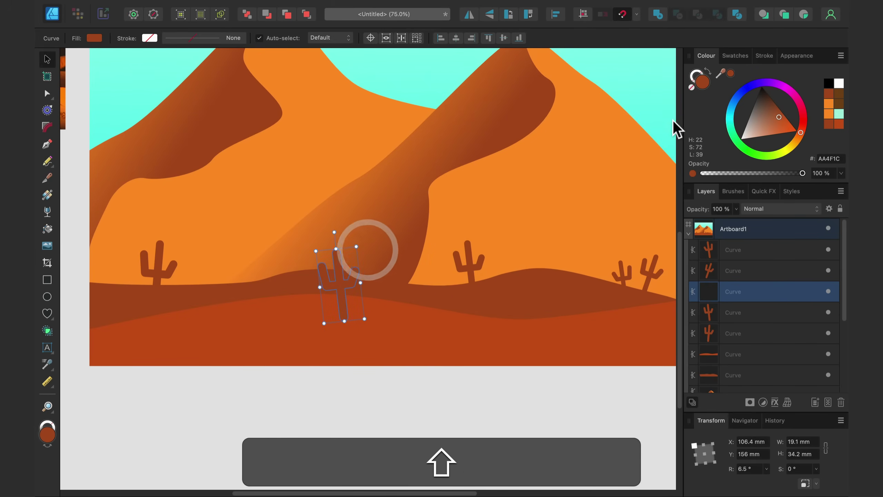
left_click_drag(721, 73, 387, 314)
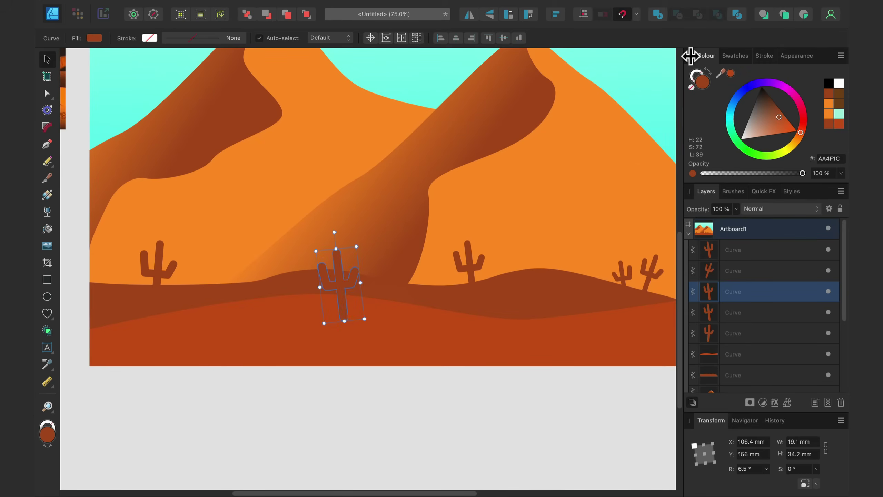
left_click(730, 73)
Step: Spread copies of the front-dune cactus over both ends of that dune, varying their tilt and enlarging some to about 20.7 × 36.9 mm
left_click_drag(352, 285, 222, 296)
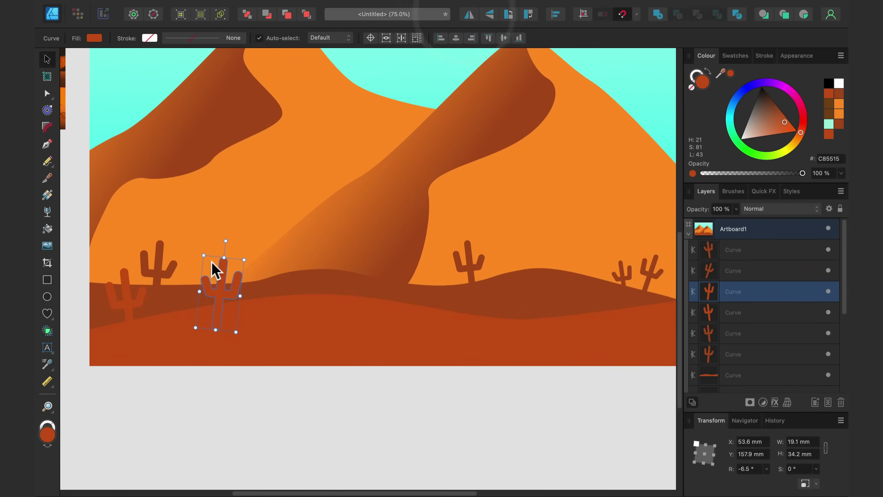
left_click_drag(245, 260, 251, 253)
left_click_drag(216, 295, 578, 291)
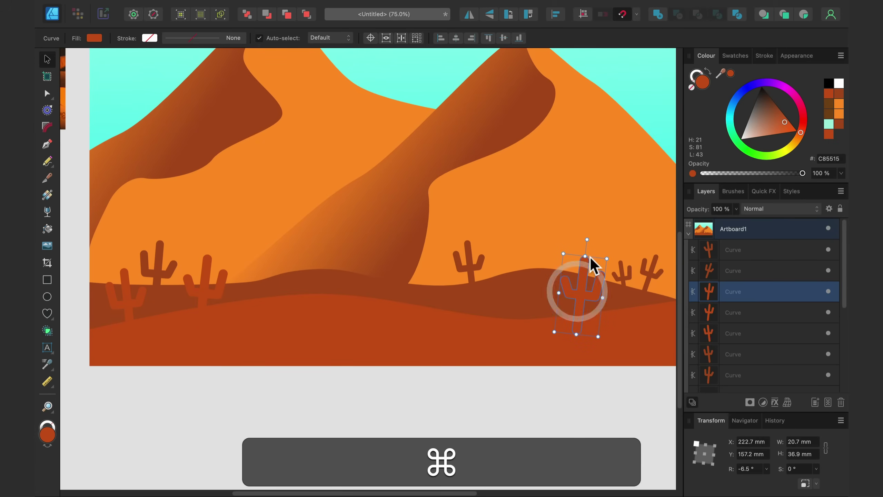
left_click_drag(585, 239, 576, 236)
left_click_drag(587, 294, 529, 278)
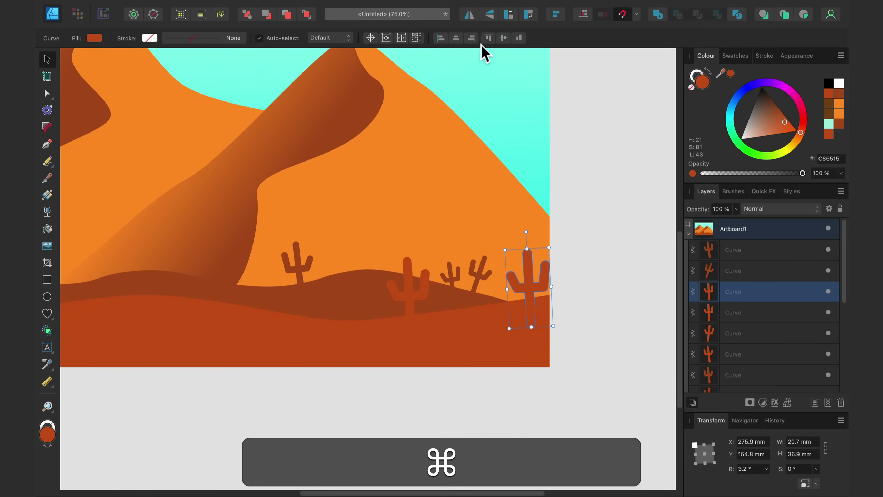
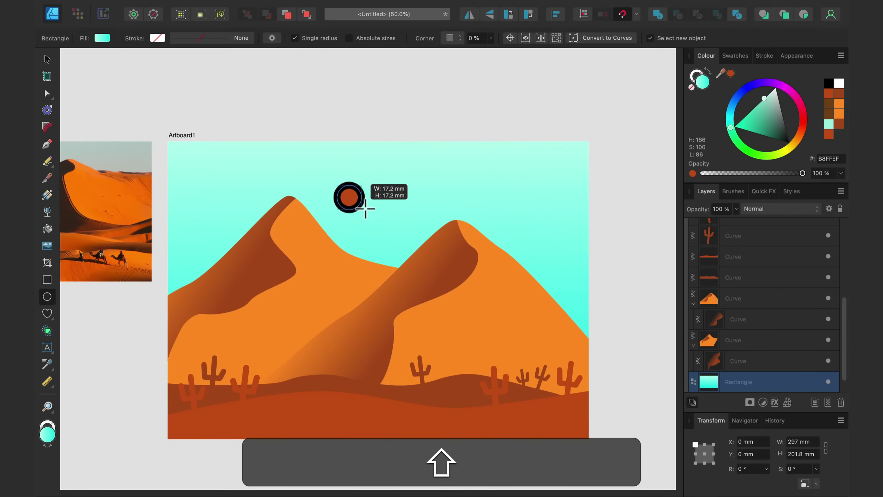
Step: Draw more overlapping circles beside the first one in a cloud-like arc across the sky, the last about 32 mm wide
left_click_drag(398, 164, 363, 203)
left_click_drag(425, 175, 389, 211)
left_click_drag(451, 193, 407, 238)
Step: Merge the four overlapping circles in the sky into a single cloud shape
left_click(51, 59)
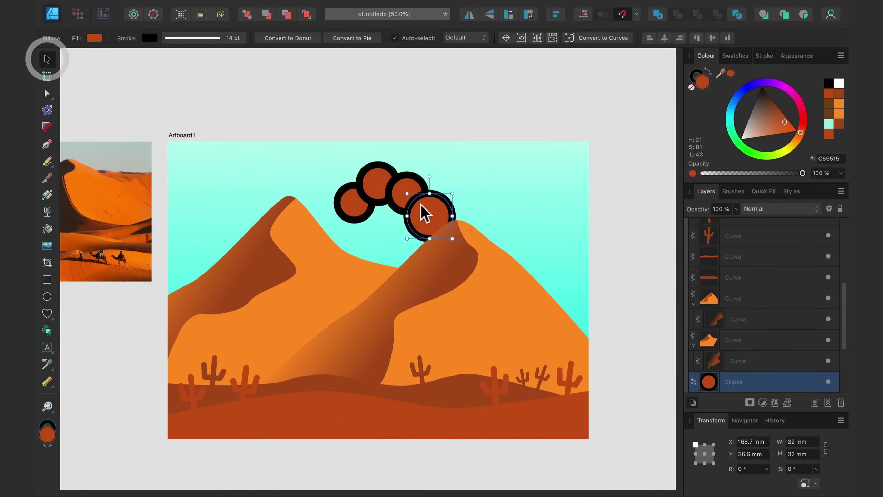
left_click(418, 189, "shift")
left_click(378, 174, "shift")
left_click(356, 207, "shift")
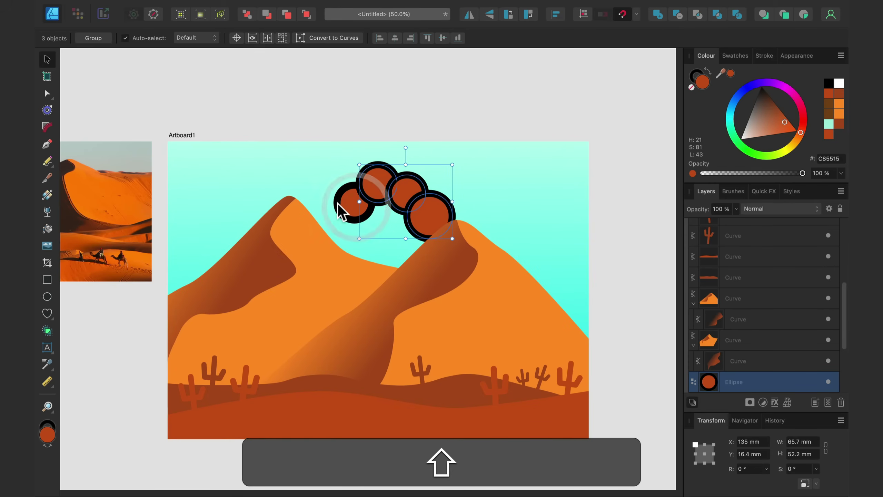
left_click(658, 14)
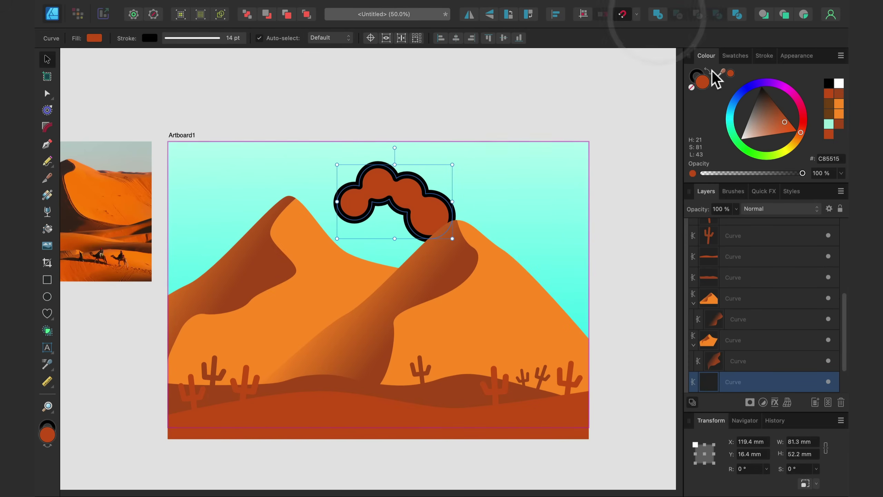
Step: Remove the cloud's outline, fill it with white FFFFFF and move it slightly higher, clear of the dunes
left_click(698, 74)
left_click(691, 88)
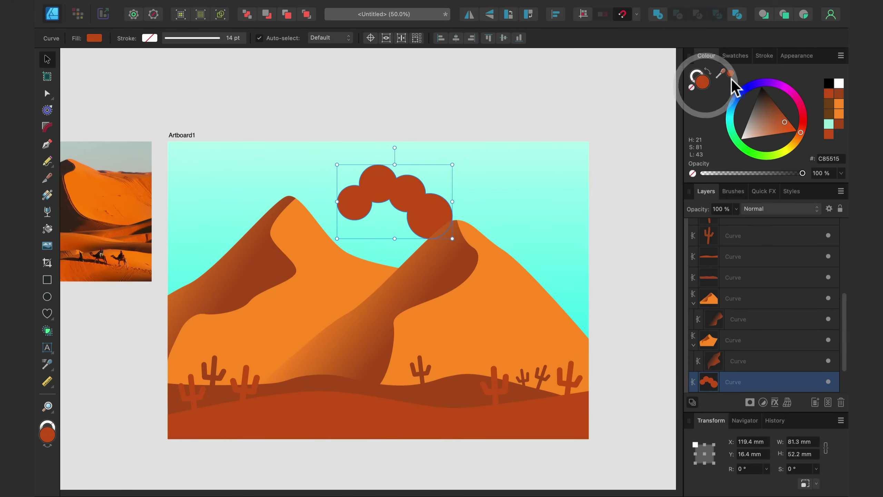
left_click_drag(766, 120, 732, 160)
left_click_drag(413, 197, 410, 192)
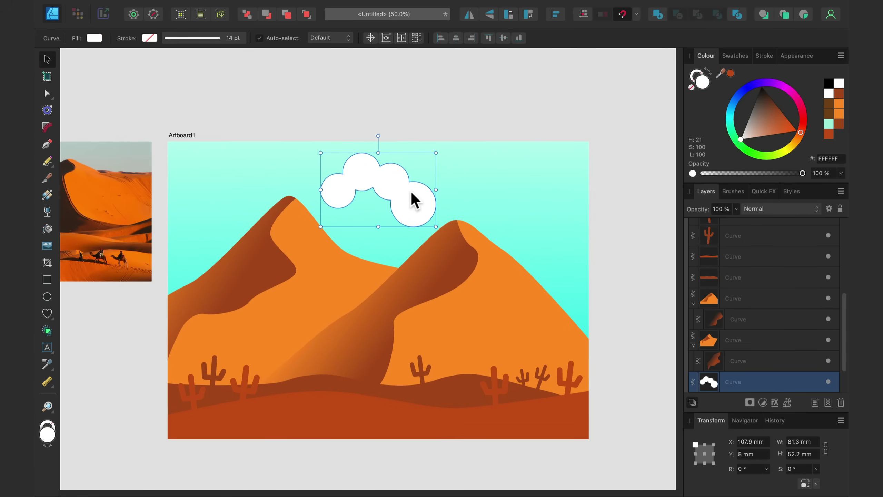
left_click(47, 282)
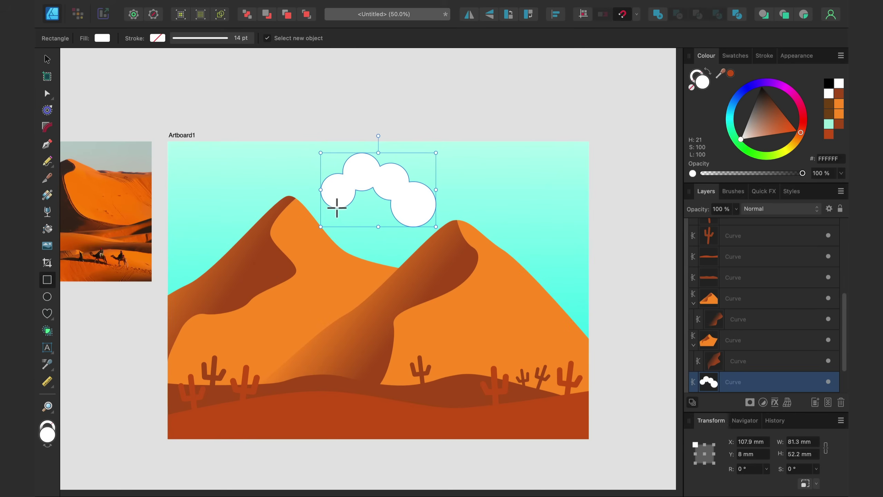
left_click_drag(337, 184, 400, 205)
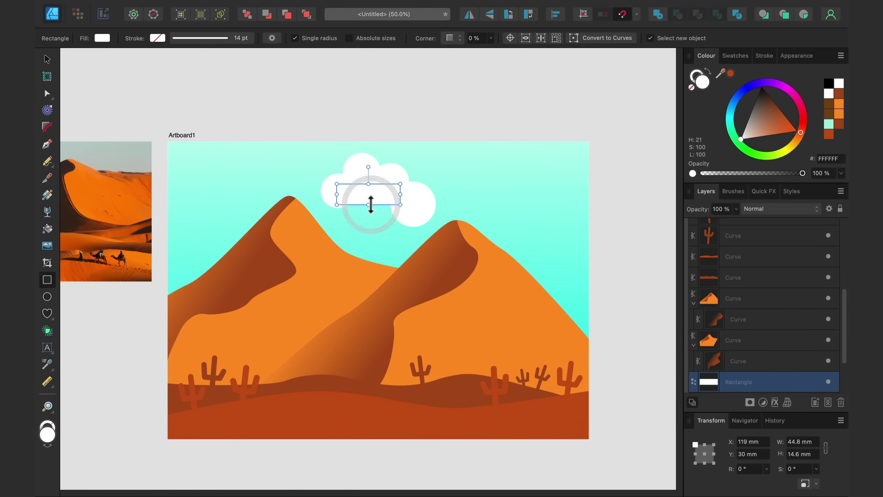
key("super+equal")
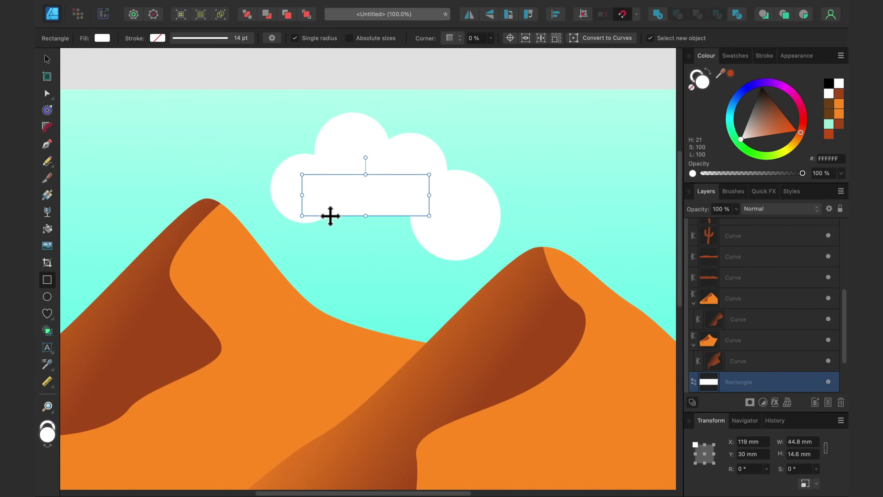
left_click(47, 59)
key("BackSpace")
Step: Delete the cloud's inner lower nodes and reshape its right lobe so that the base forms one flat line
left_click(398, 156)
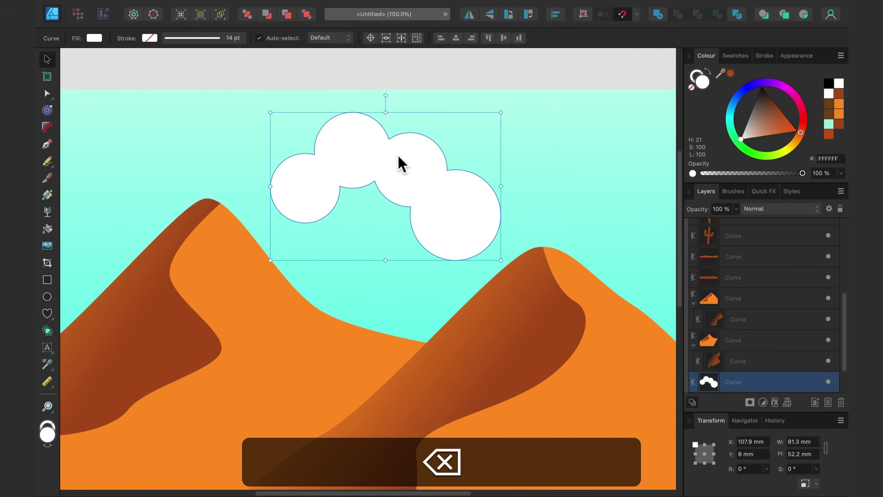
left_click(47, 93)
left_click_drag(314, 171, 431, 226)
key("BackSpace")
left_click_drag(455, 260, 511, 206)
left_click(465, 200)
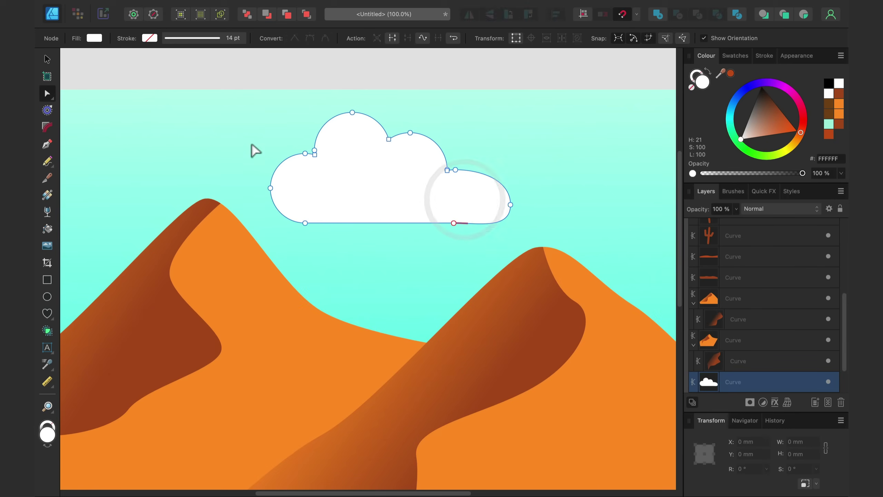
Step: Set the cloud's blend mode to Overlay and its opacity to 75 %, and move it towards the right-hand dune
left_click(47, 60)
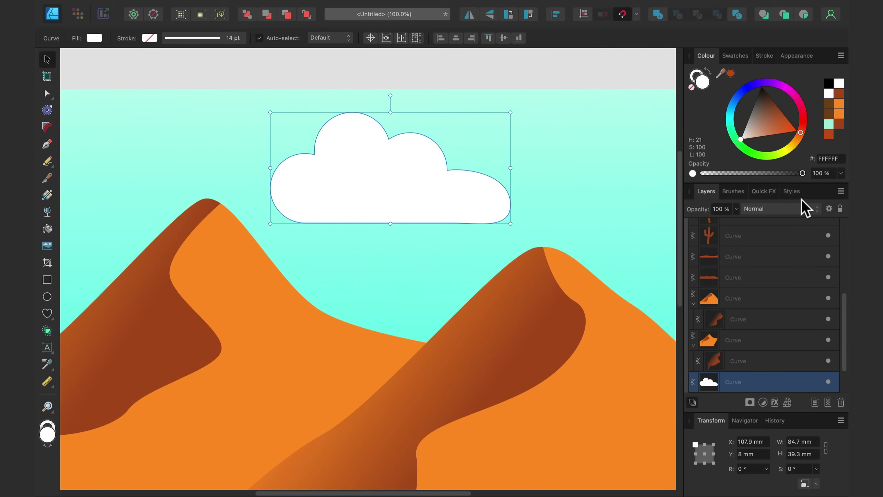
left_click(744, 209)
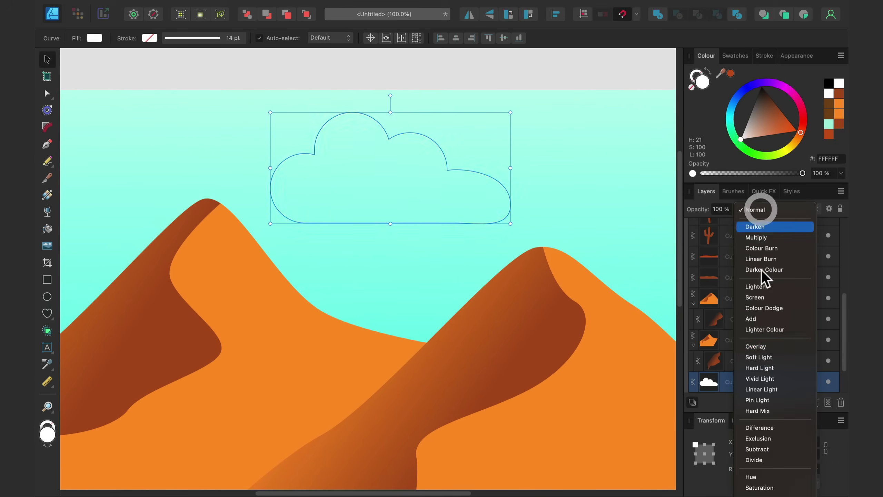
left_click(768, 344)
left_click_drag(407, 174, 543, 198)
left_click(737, 208)
left_click_drag(731, 220, 712, 223)
Step: Add a mirrored copy of the cloud overlapping the original's lower left, and nudge both clouds to the left together
left_click_drag(584, 203, 455, 244)
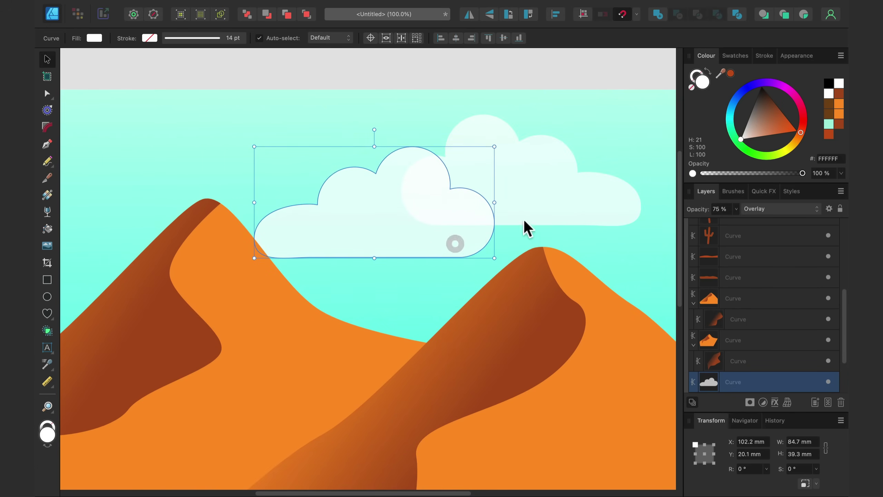
left_click(500, 222, "shift")
key("shift+Left")
key("shift+Left")
key("shift+Left")
key("shift+Left")
key("shift+Left")
Step: Scale the cloud pair down and move it beside the left dune's peak
left_click_drag(593, 114, 497, 146)
left_click_drag(428, 202, 276, 257)
left_click(276, 107)
Step: Place cloud copies so that one is cut off by the artboard's right edge and another by its upper-left corner
left_click(187, 249)
left_click_drag(184, 256, 201, 173)
left_click_drag(221, 271, 664, 278)
left_click_drag(610, 198, 159, 156)
left_click(159, 155)
left_click(328, 79)
left_click_drag(312, 305, 195, 195)
key("super+minus")
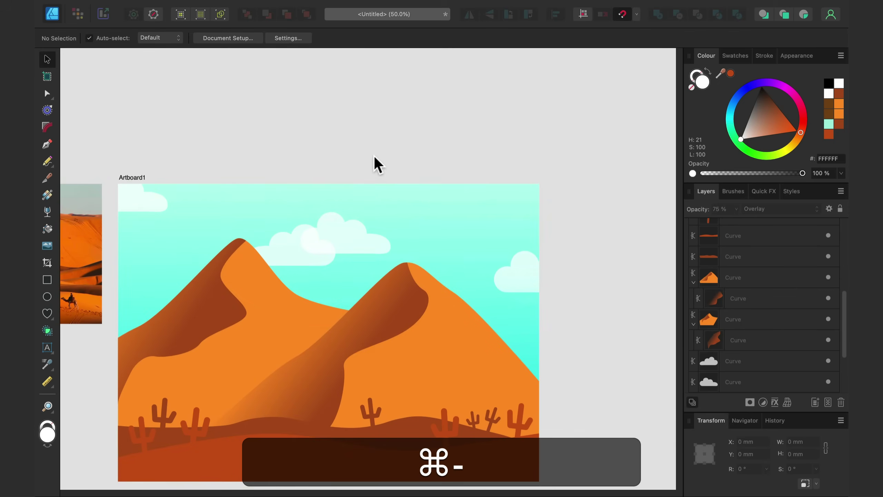
Step: Move the two overlapping clouds left together so that they sit partly behind the left dune's peak
left_click_drag(354, 300, 451, 290)
left_click(402, 239)
left_click(458, 235, "shift")
left_click_drag(461, 235, 422, 235)
left_click(444, 139)
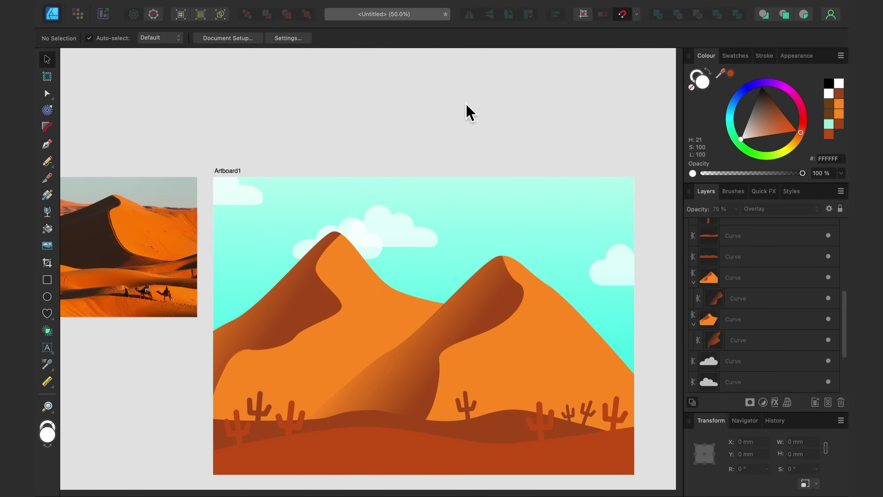
Step: Delete the desert reference photo beside the artboard and leave nothing selected
scroll(471, 146, "down", 5)
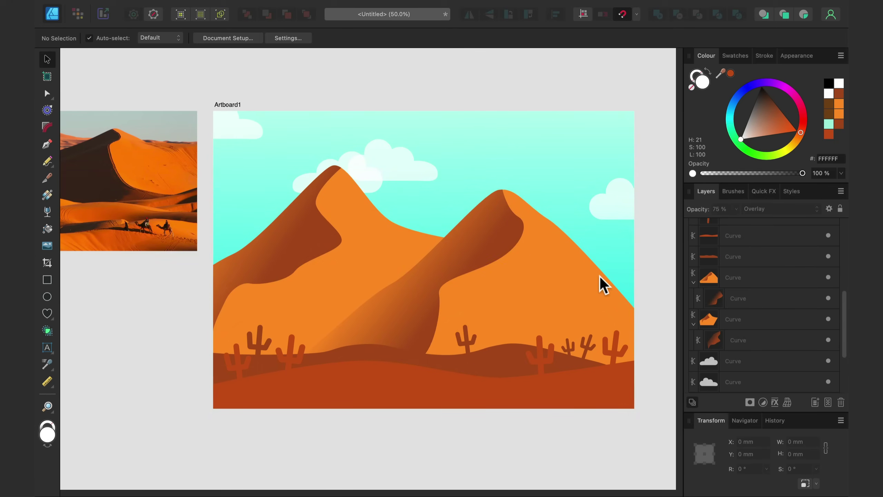
scroll(595, 254, "up", 2)
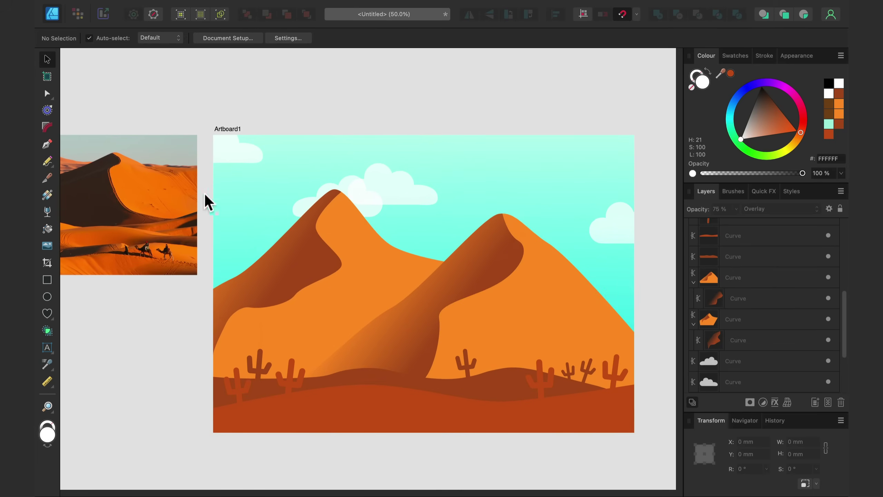
left_click_drag(339, 316, 384, 315)
left_click(194, 235)
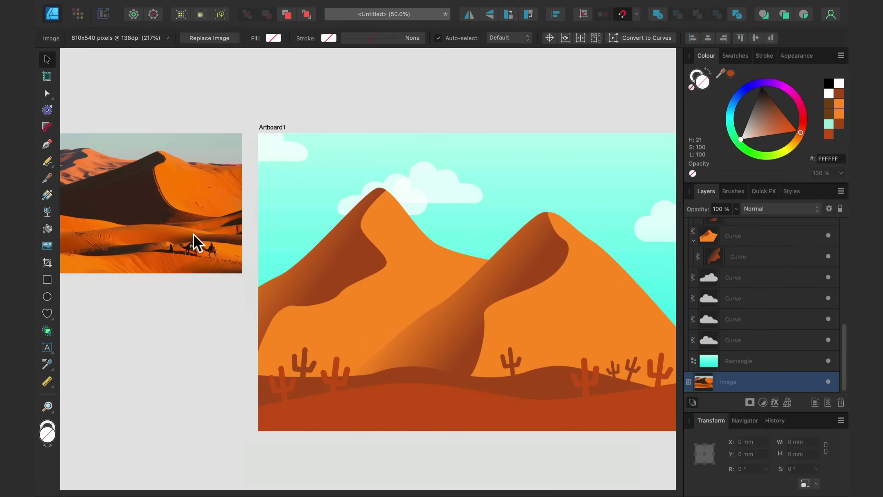
key("BackSpace")
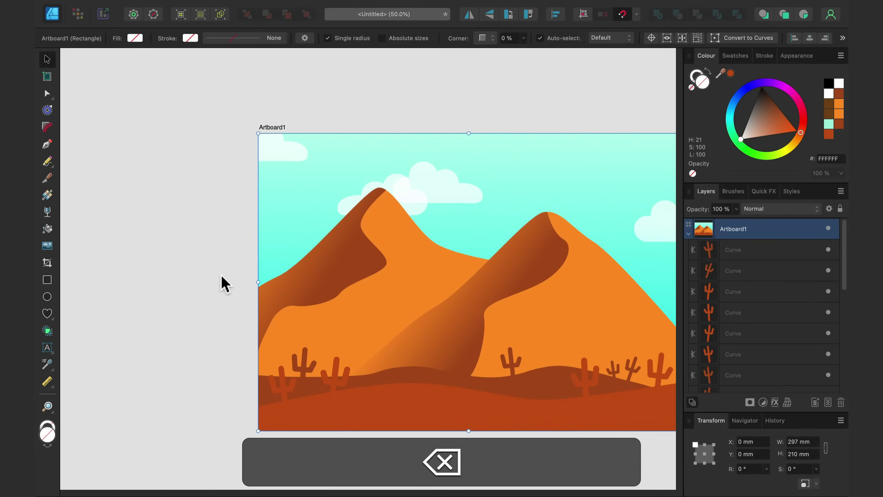
key("super+0")
left_click(669, 86)
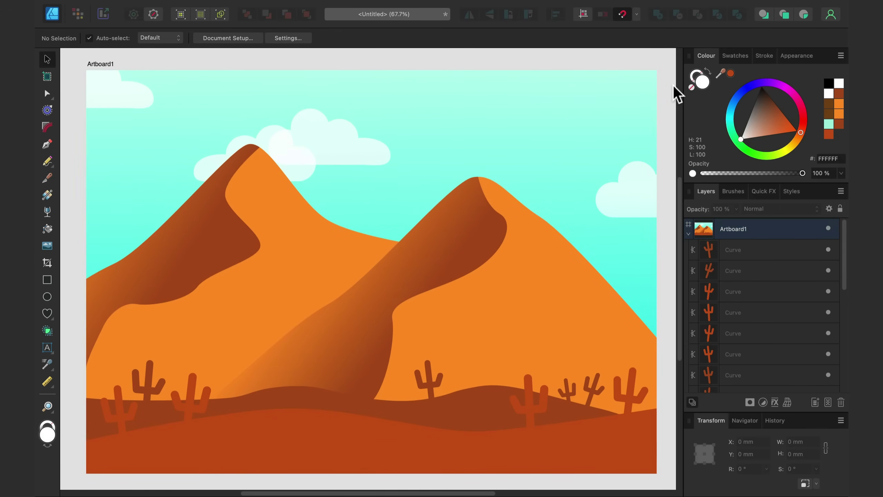